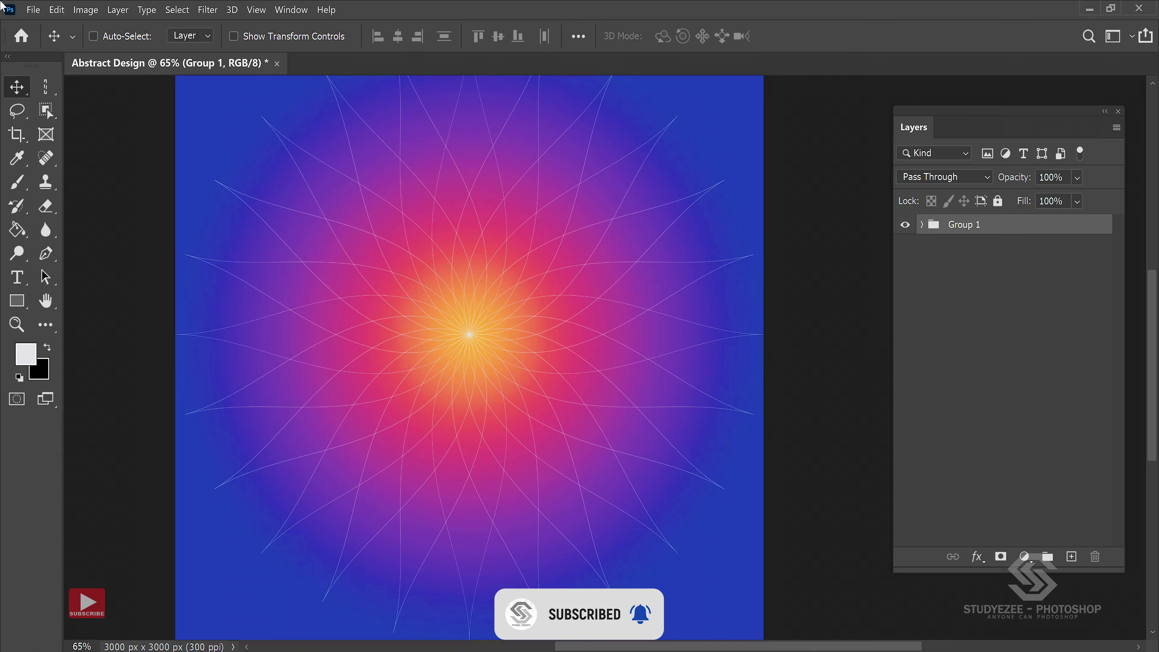
Bring up the File menu with the finished abstract swirl design on screen.
click(33, 10)
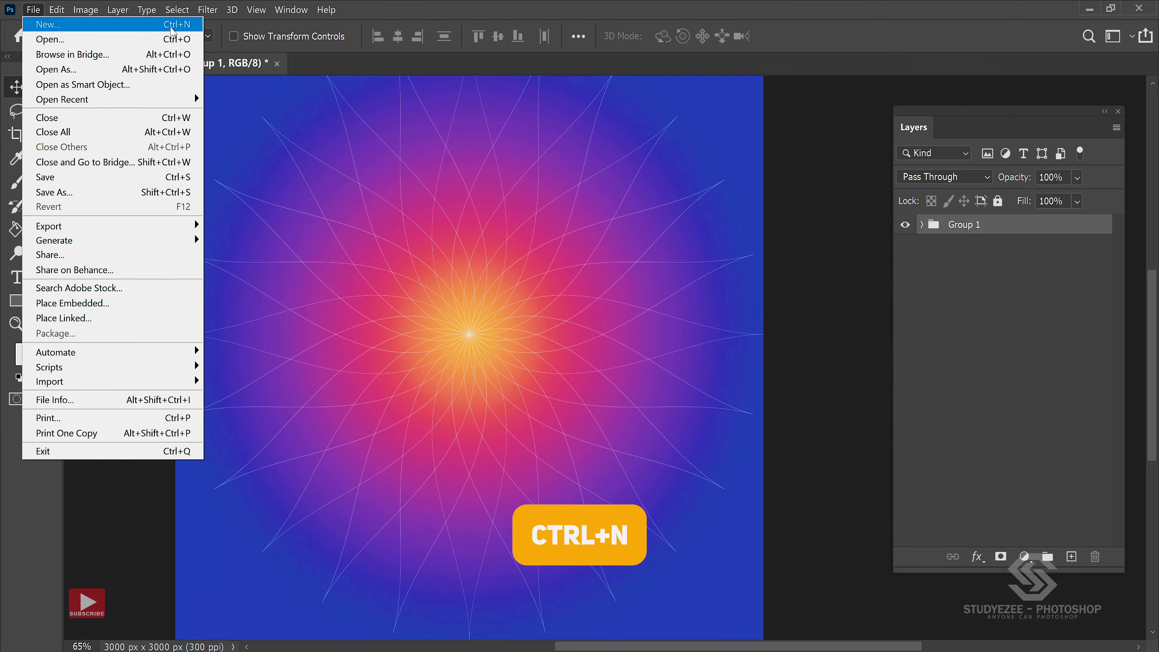
Create a new document named 'Abstract-02' at 10 × 10 inches, 300 Pixels/Inch.
click(172, 32)
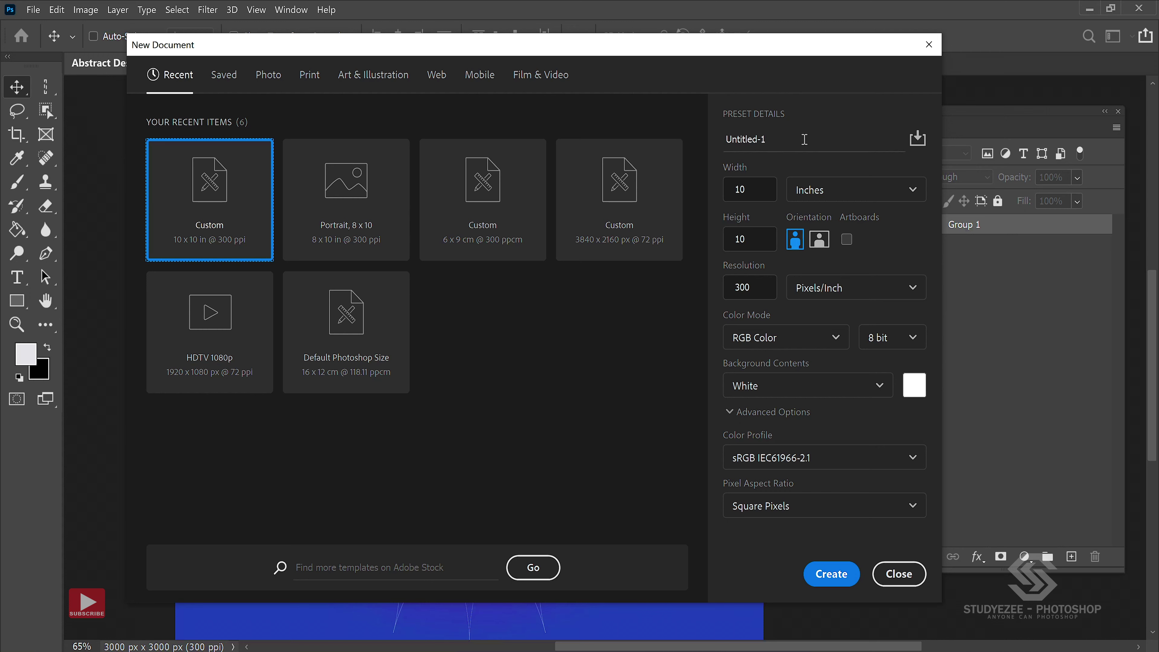
drag(803, 139, 713, 146)
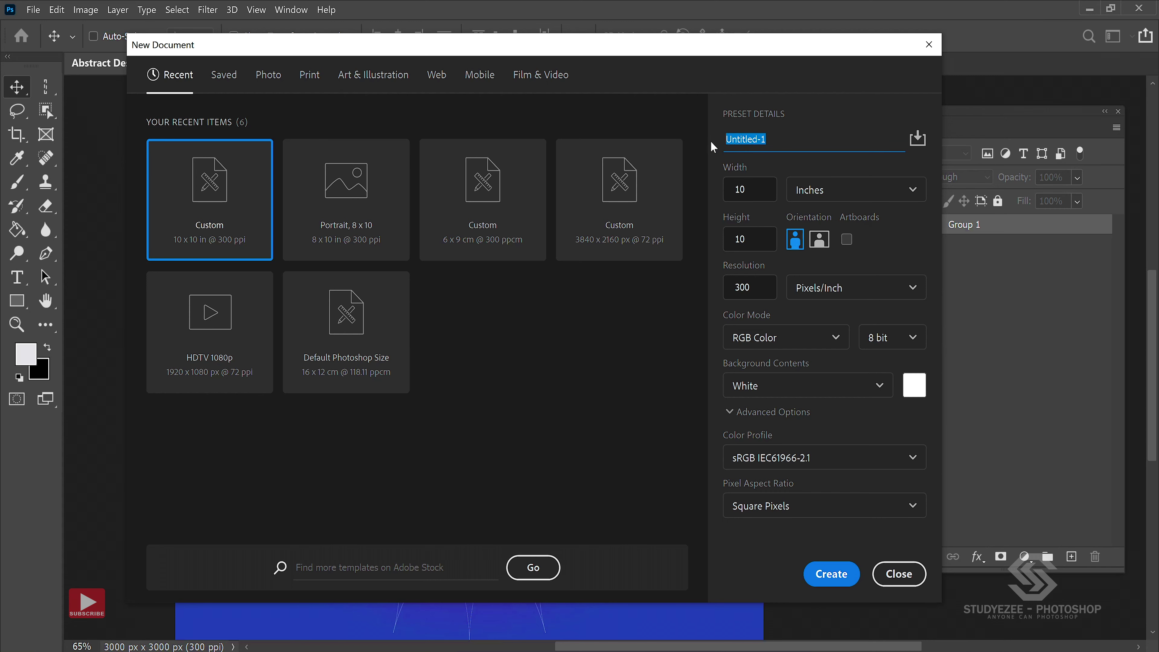
drag(792, 139, 720, 144)
text(Abstract-)
text(02)
click(738, 241)
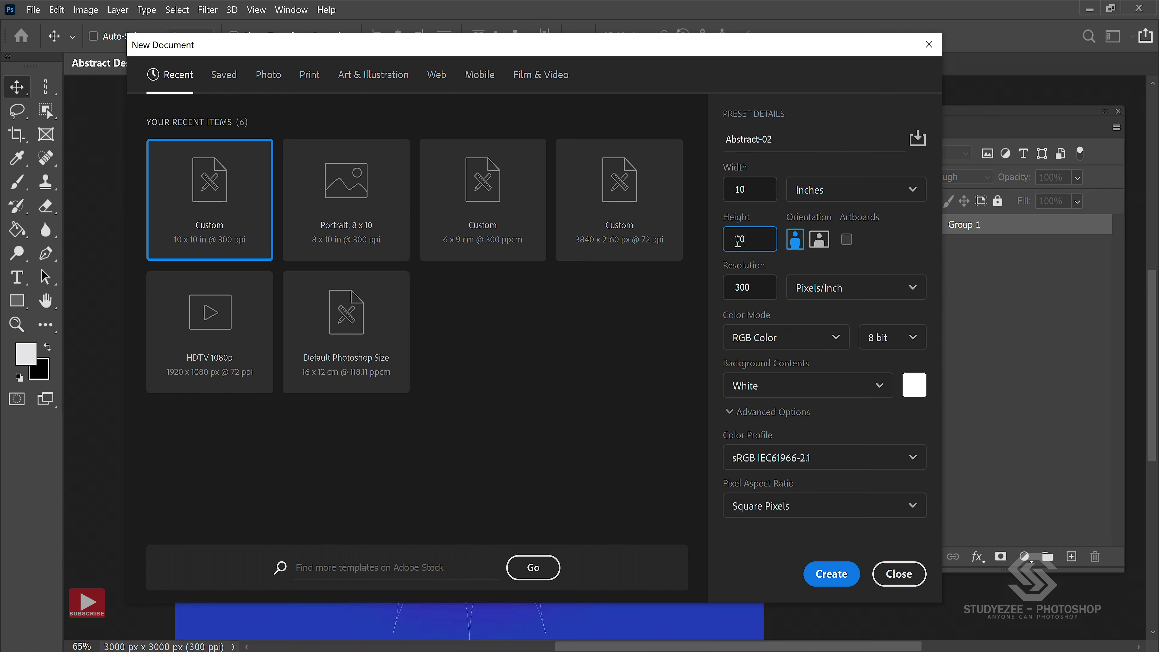
double_click(738, 241)
double_click(757, 288)
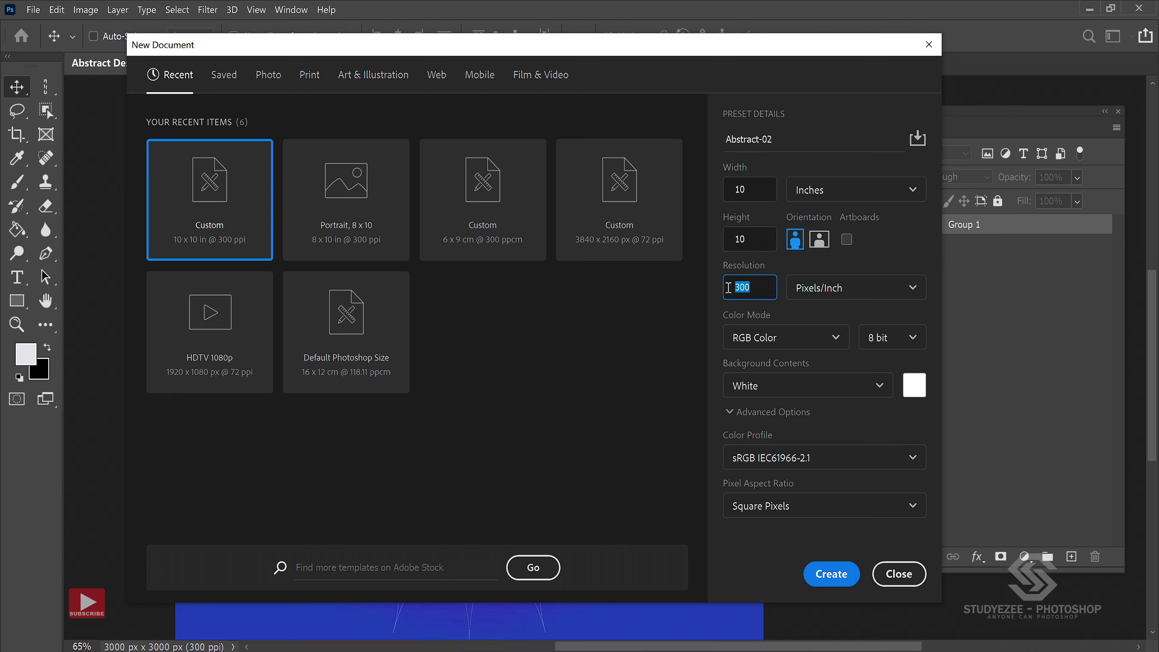
click(789, 292)
click(827, 576)
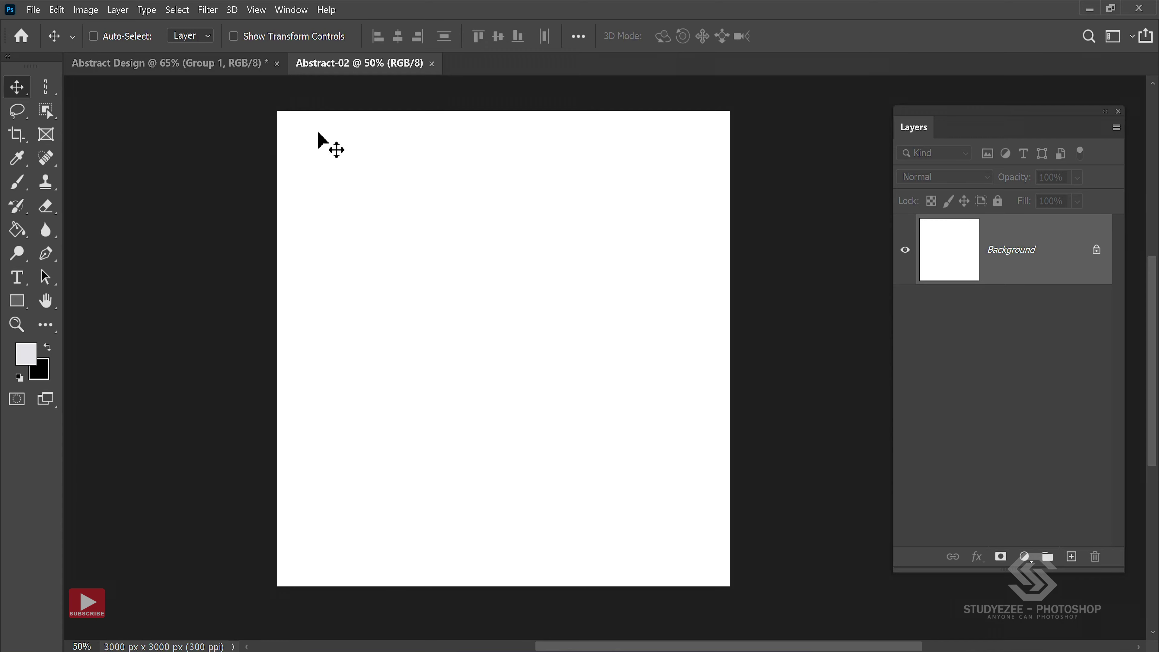
Apply a New Guide Layout of 2 columns and 2 rows with empty gutters.
click(256, 9)
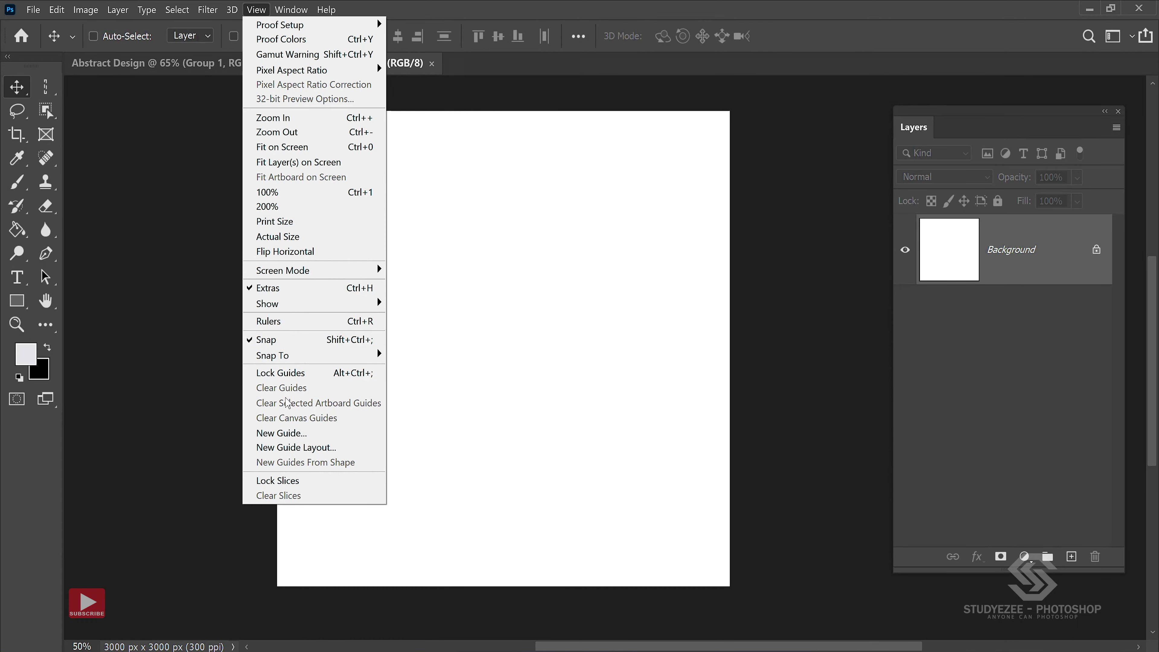
click(292, 450)
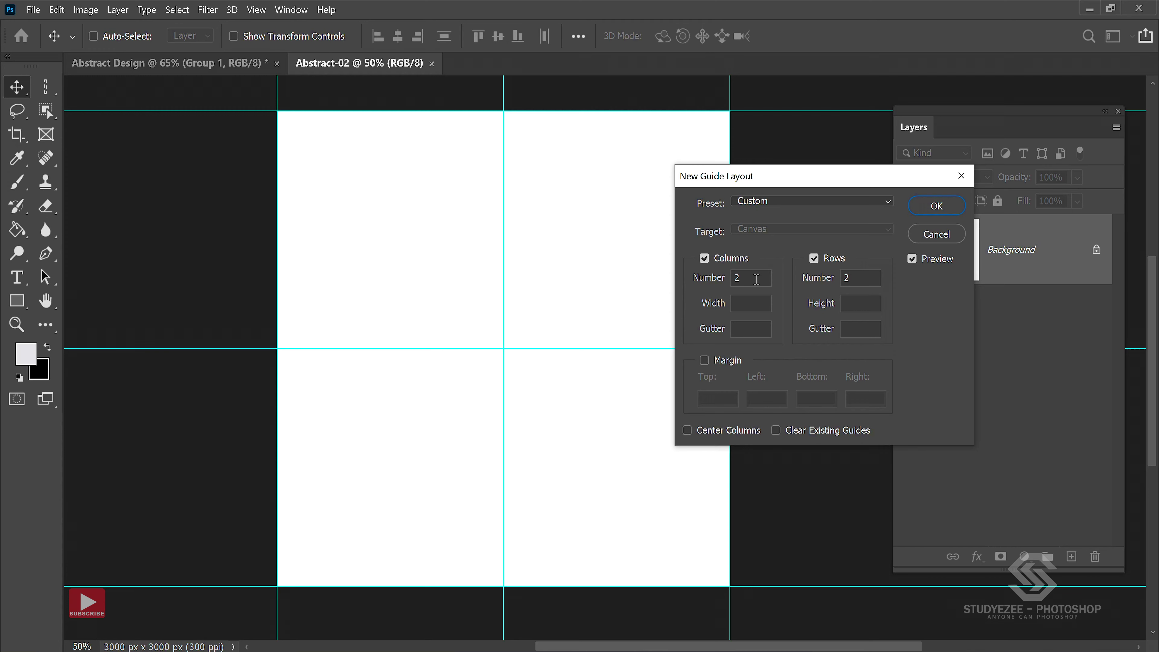
double_click(741, 280)
double_click(848, 278)
click(761, 328)
click(845, 329)
click(935, 207)
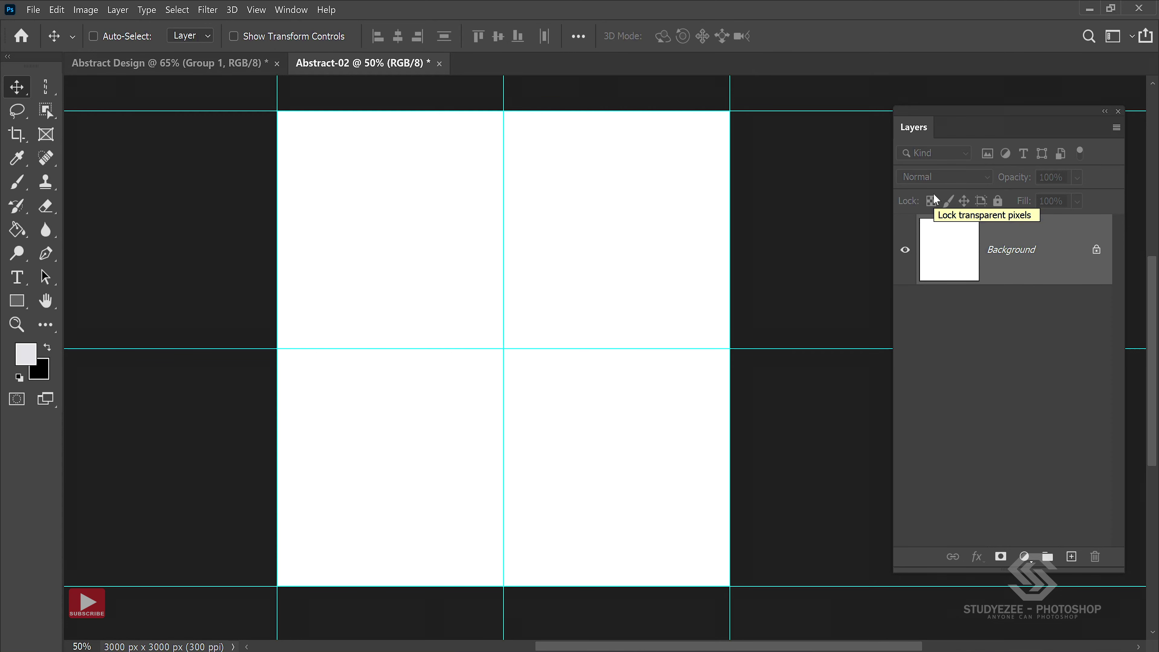
Add an empty Layer 1 above the Background using the Layers panel's new-layer button.
click(117, 10)
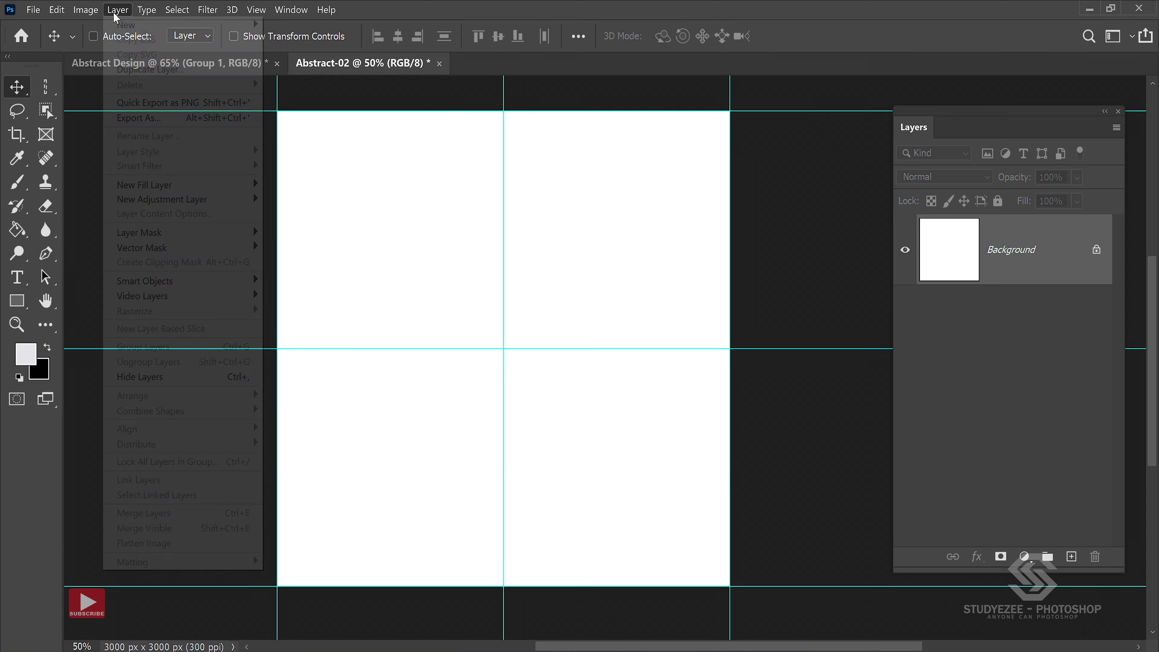
mouse_move(135, 24)
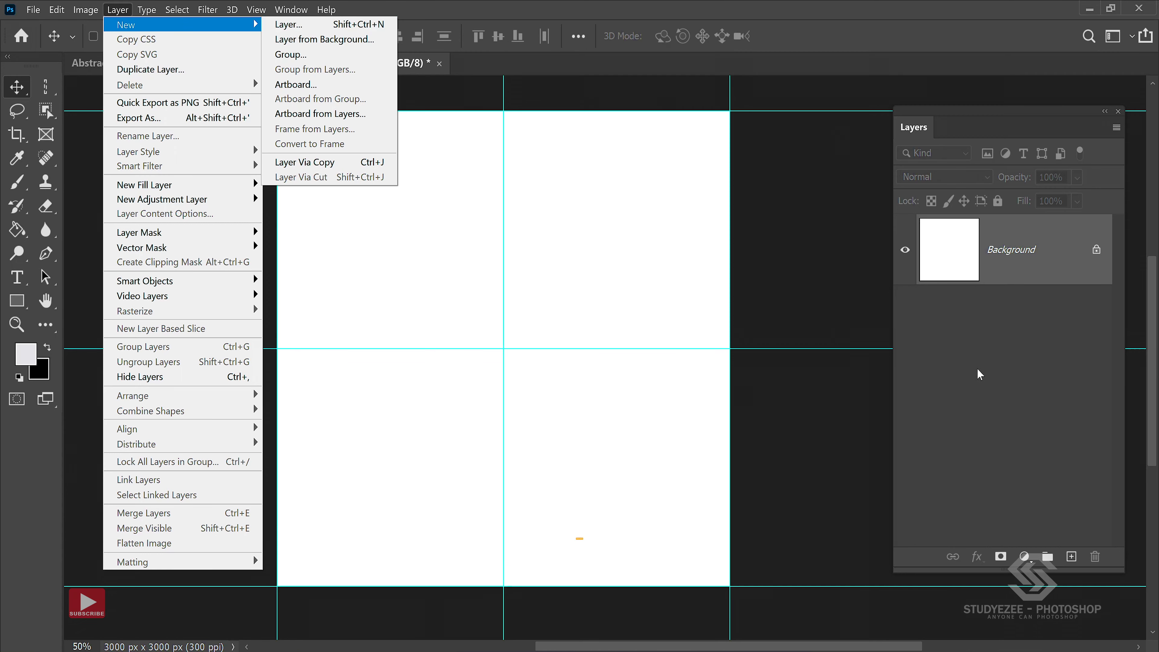
click(1067, 377)
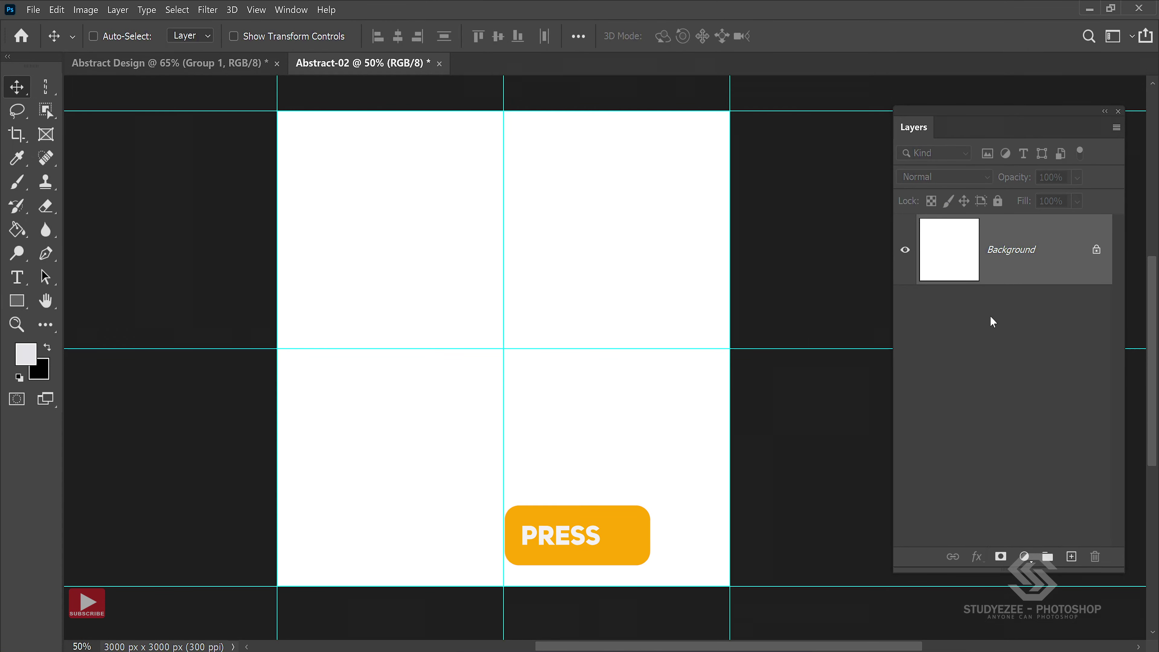
click(1071, 557)
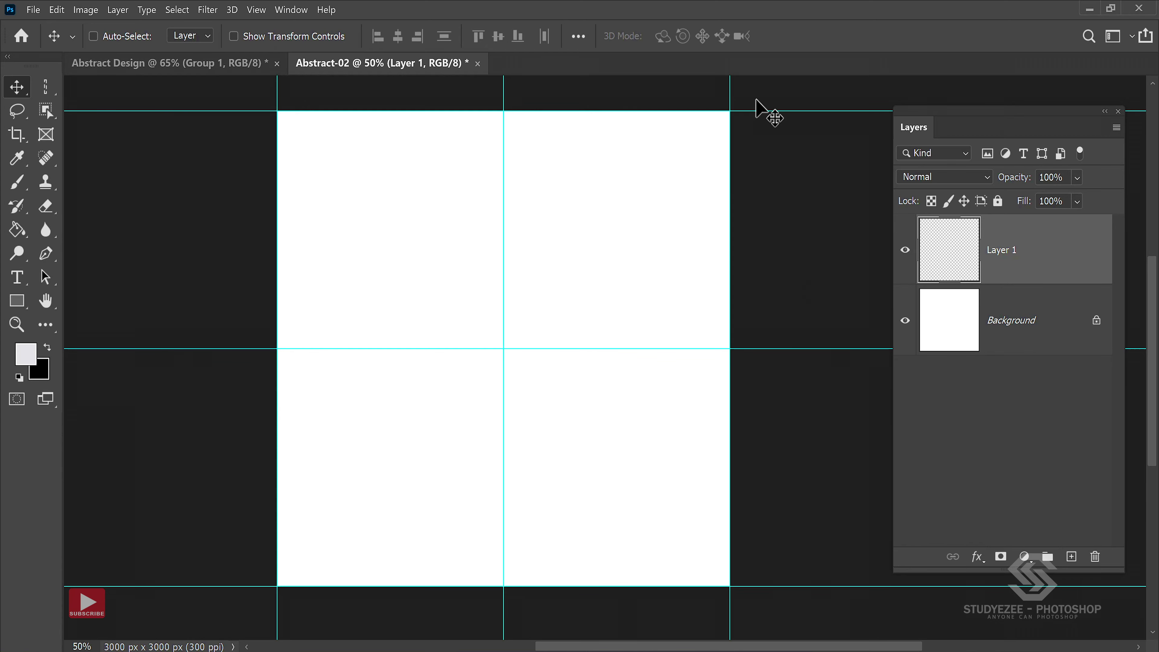
Select a single pixel row on the horizontal centre guide and fill it with White.
click(46, 87)
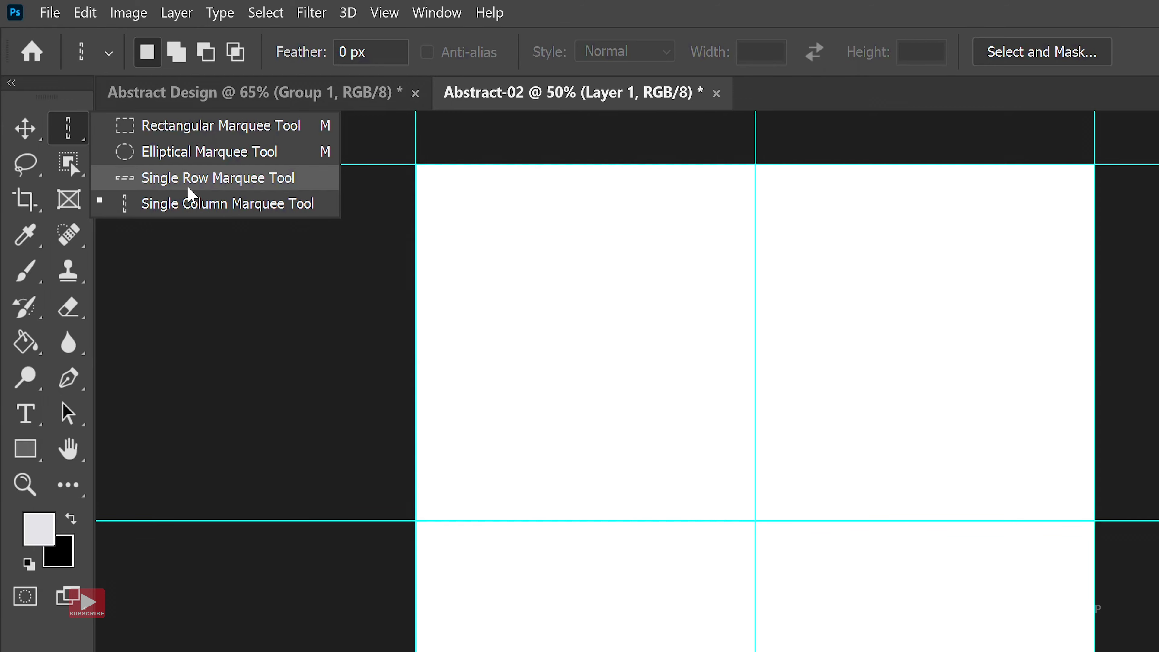
click(189, 185)
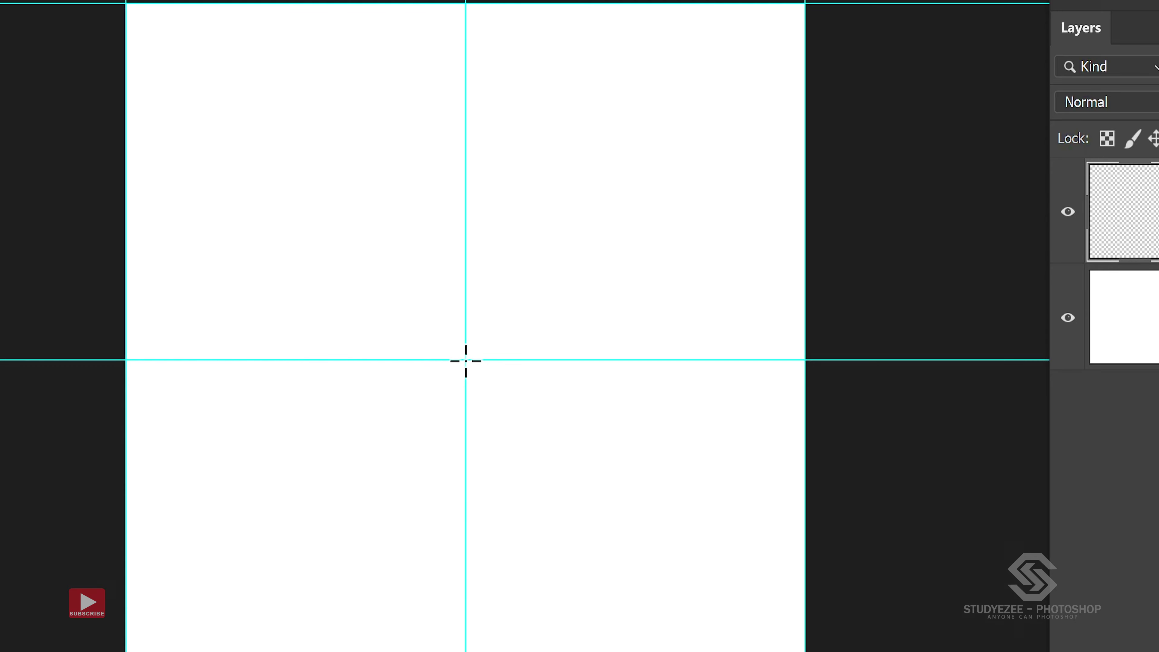
click(466, 361)
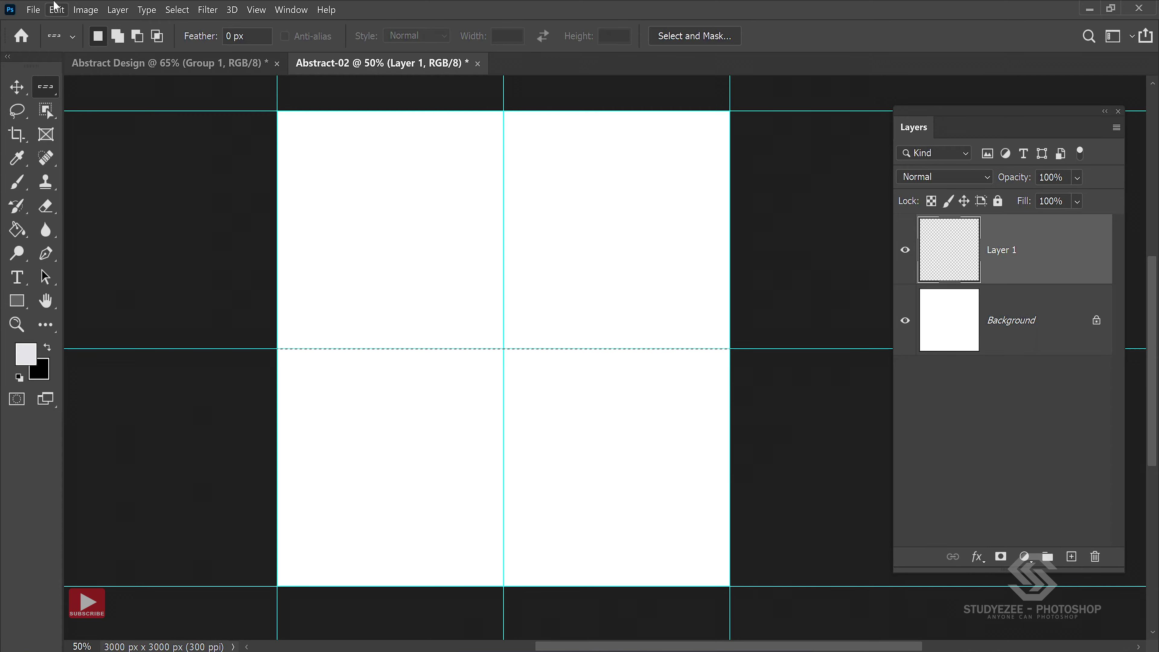
click(55, 10)
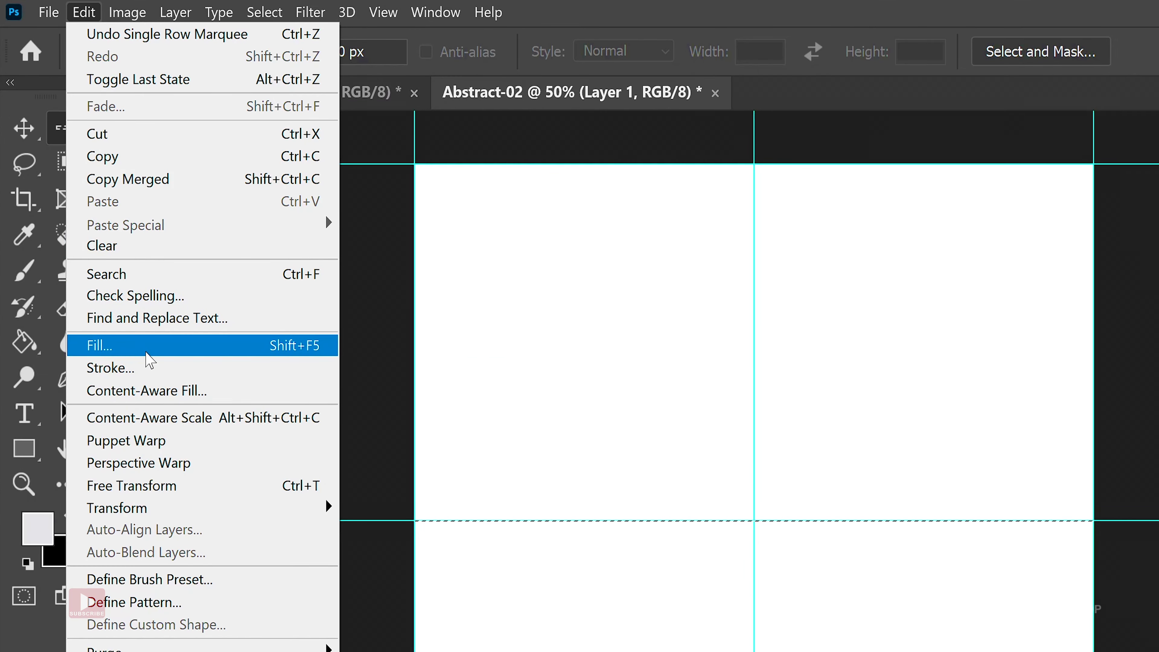
click(146, 350)
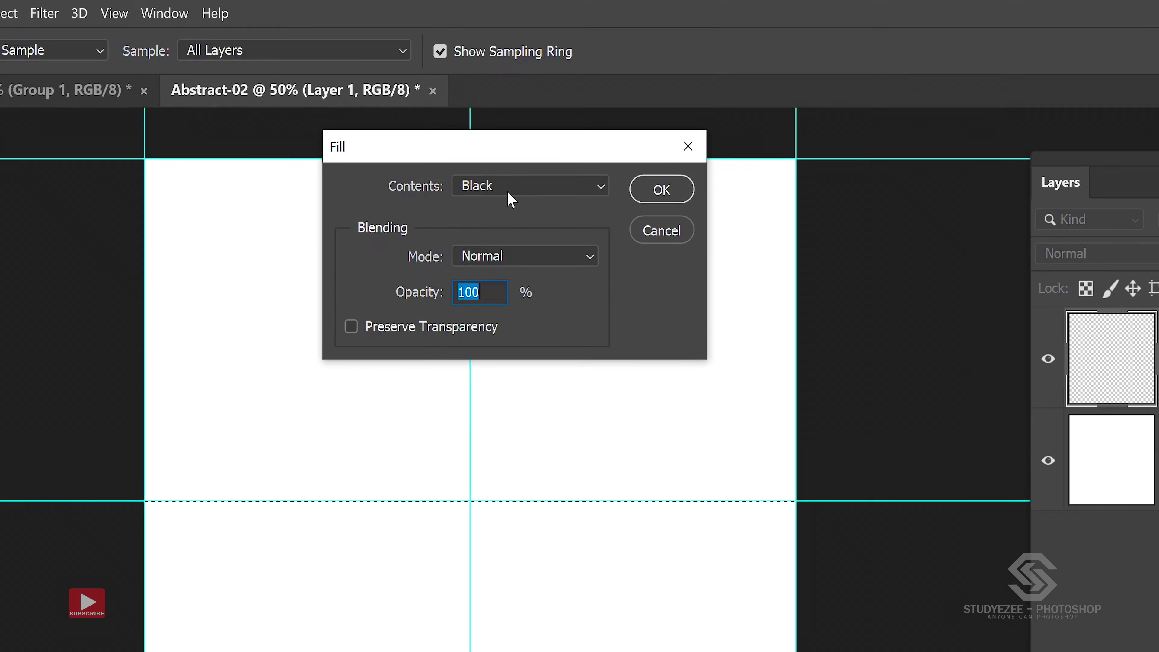
click(531, 130)
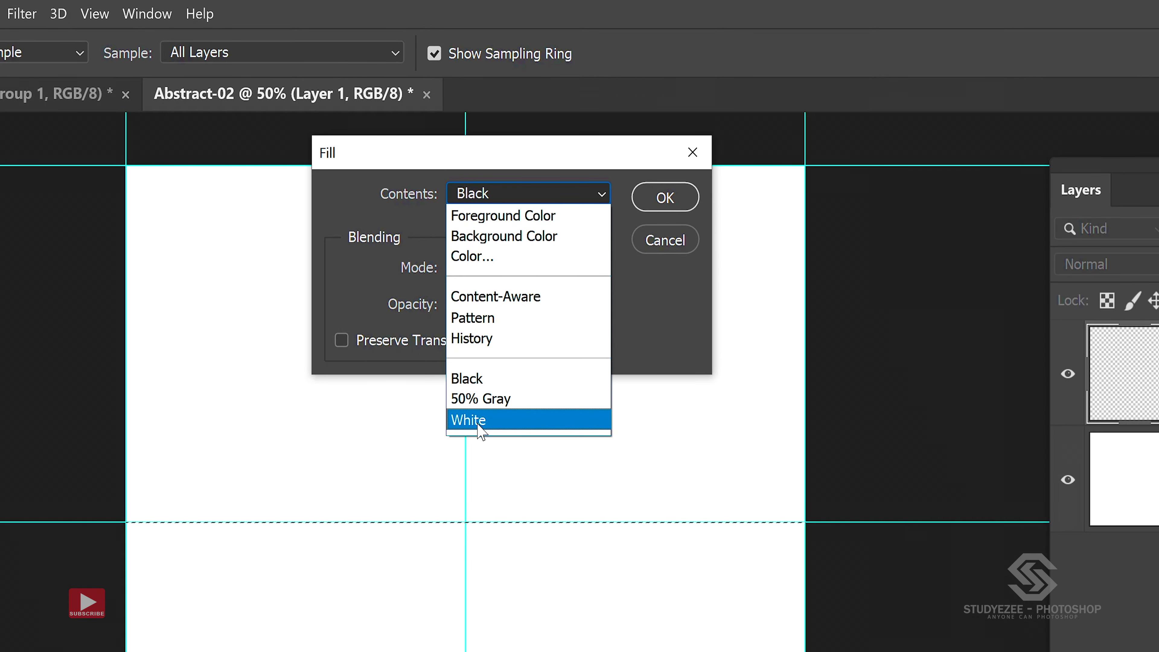
click(479, 420)
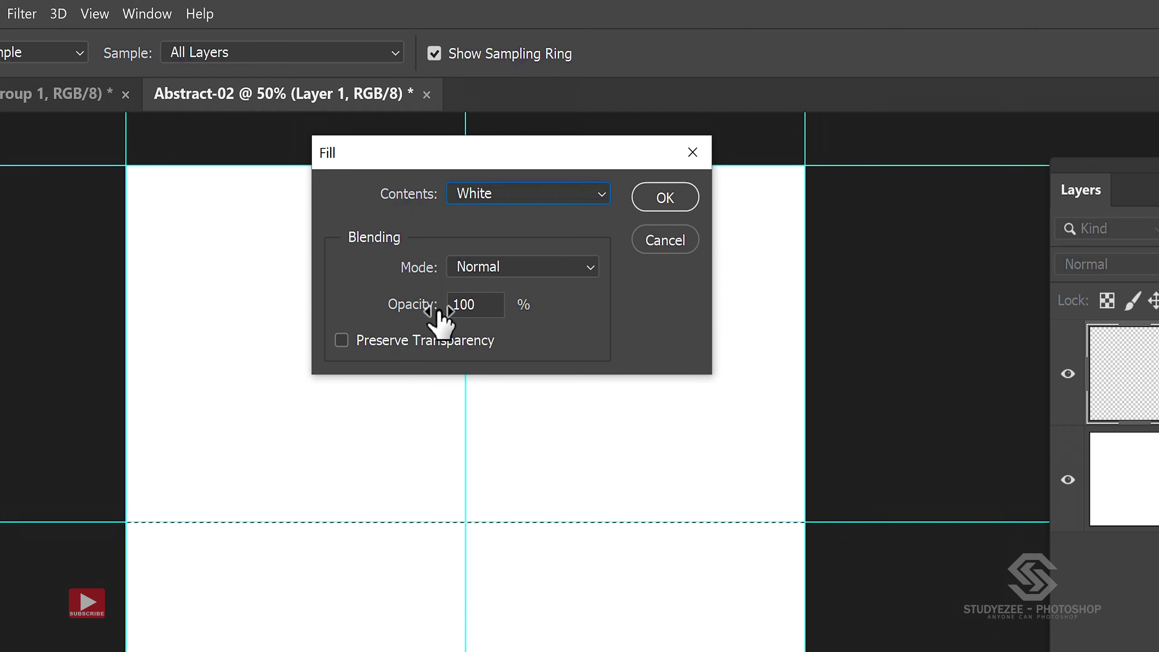
click(664, 196)
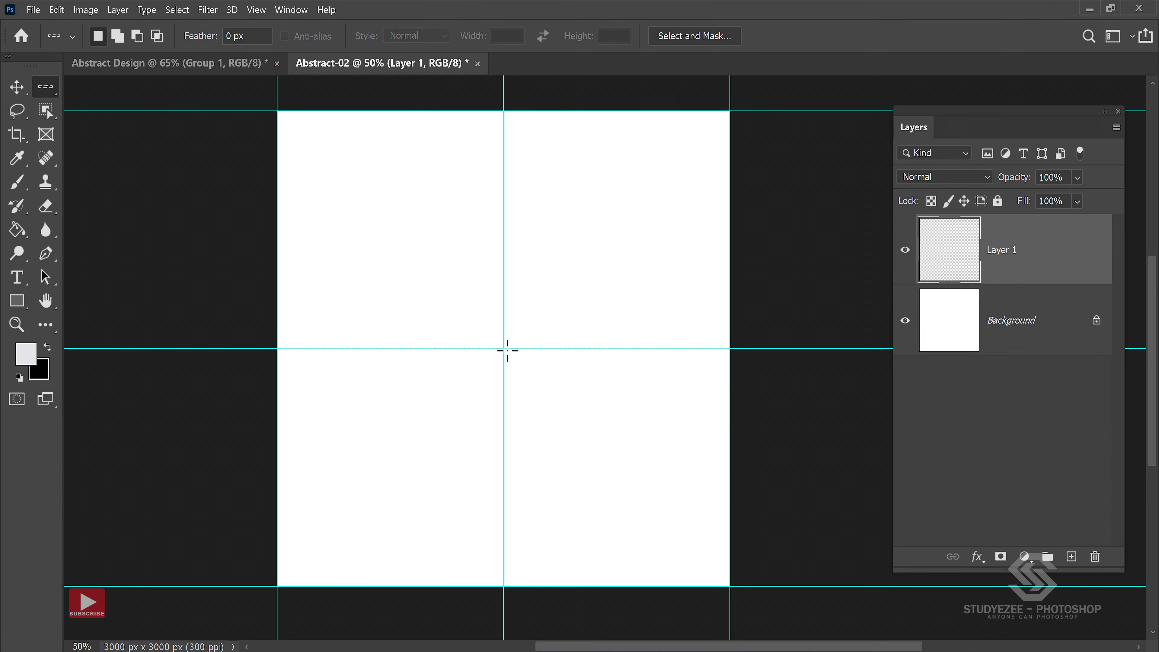
Deselect the row and select a single pixel column on the vertical centre guide.
click(174, 10)
click(194, 41)
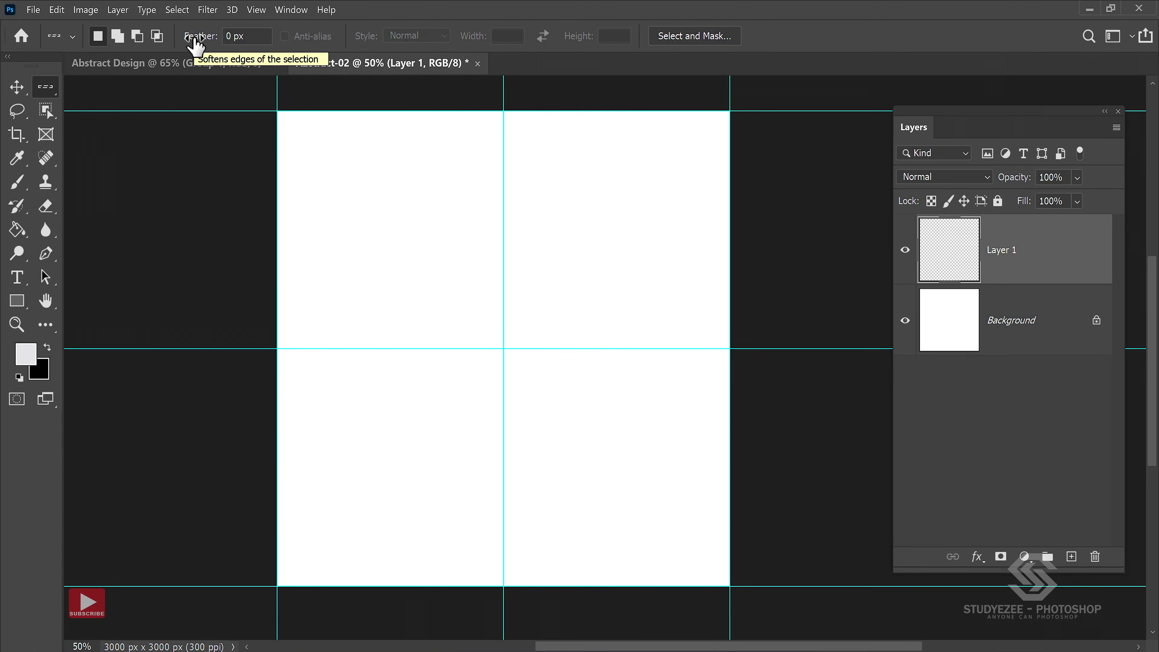
right_click(48, 91)
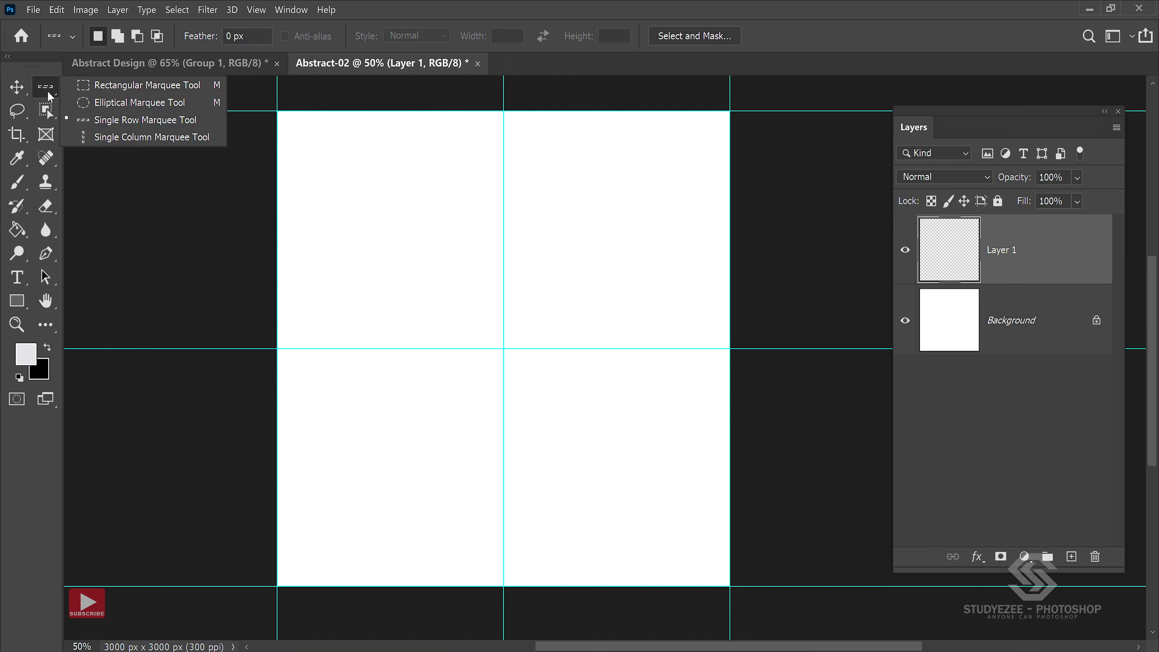
click(131, 138)
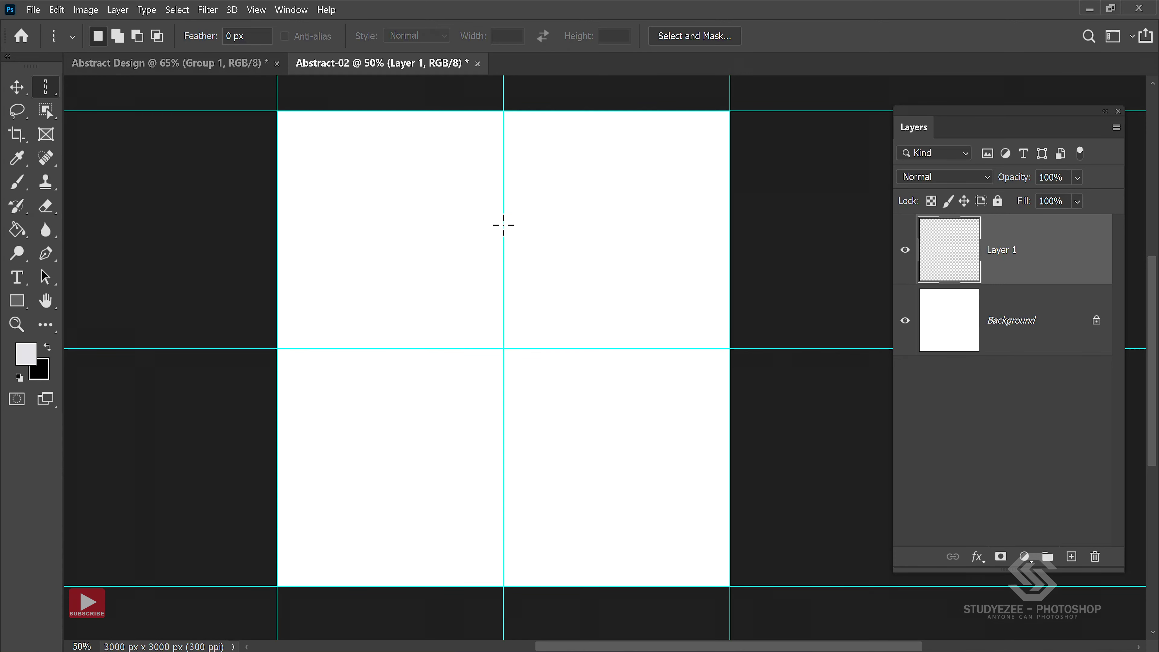
click(504, 331)
Fill the centre column selection with White at 100% opacity.
click(58, 12)
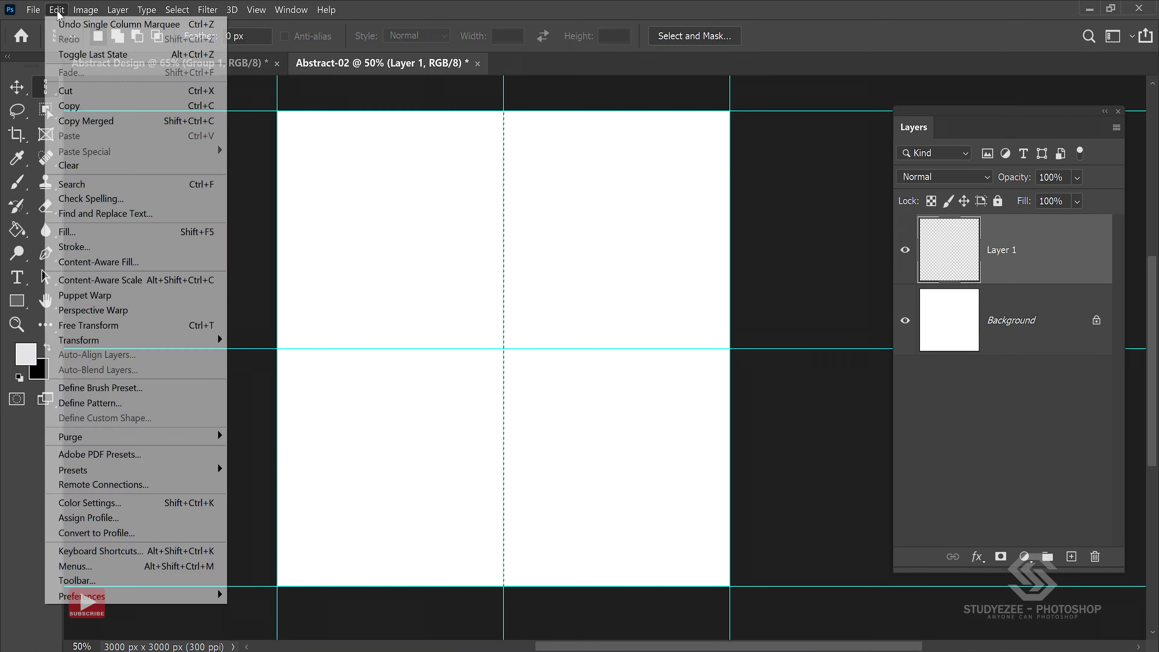
click(68, 232)
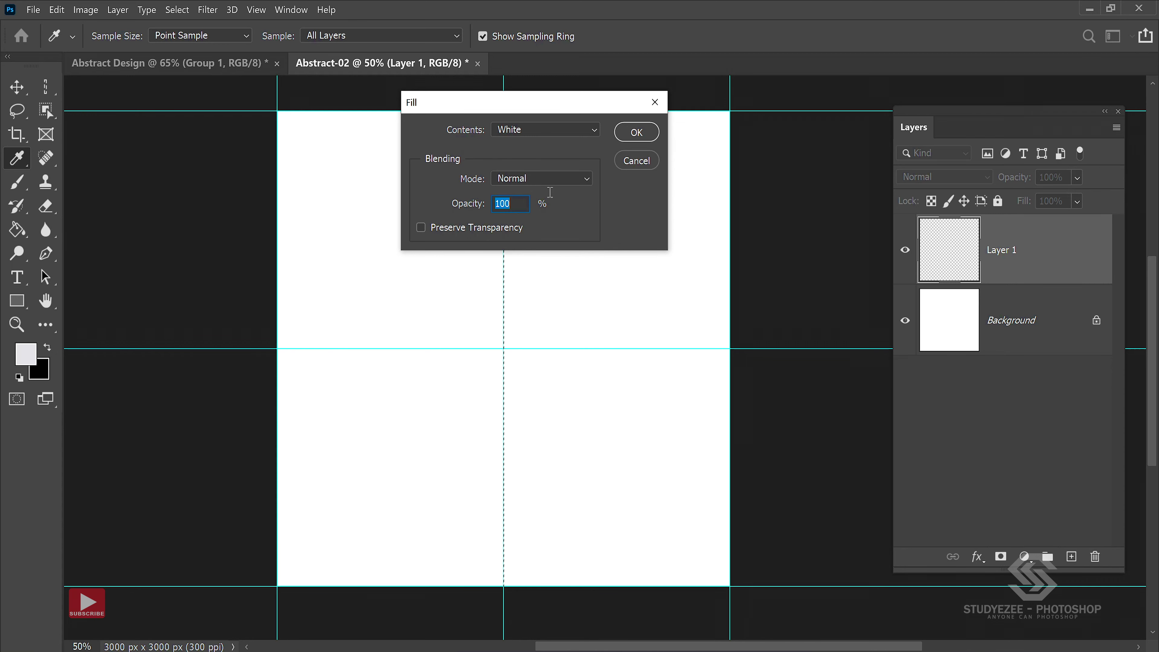
click(633, 133)
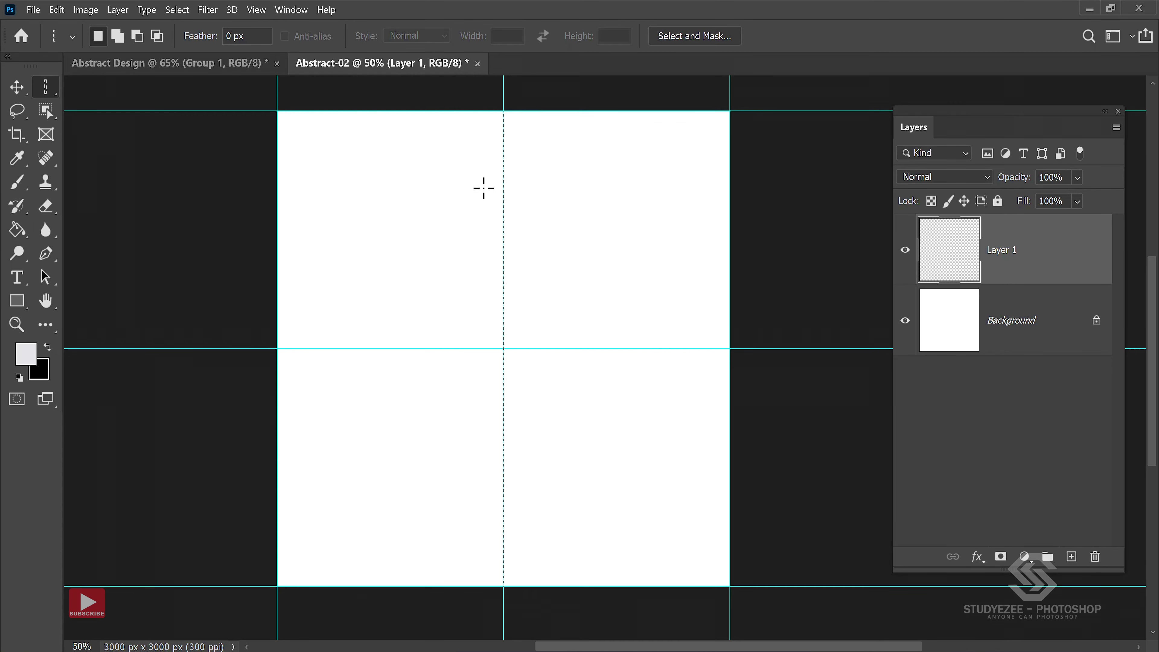
click(174, 10)
Clear the column selection and add a new Gradient fill layer.
click(194, 35)
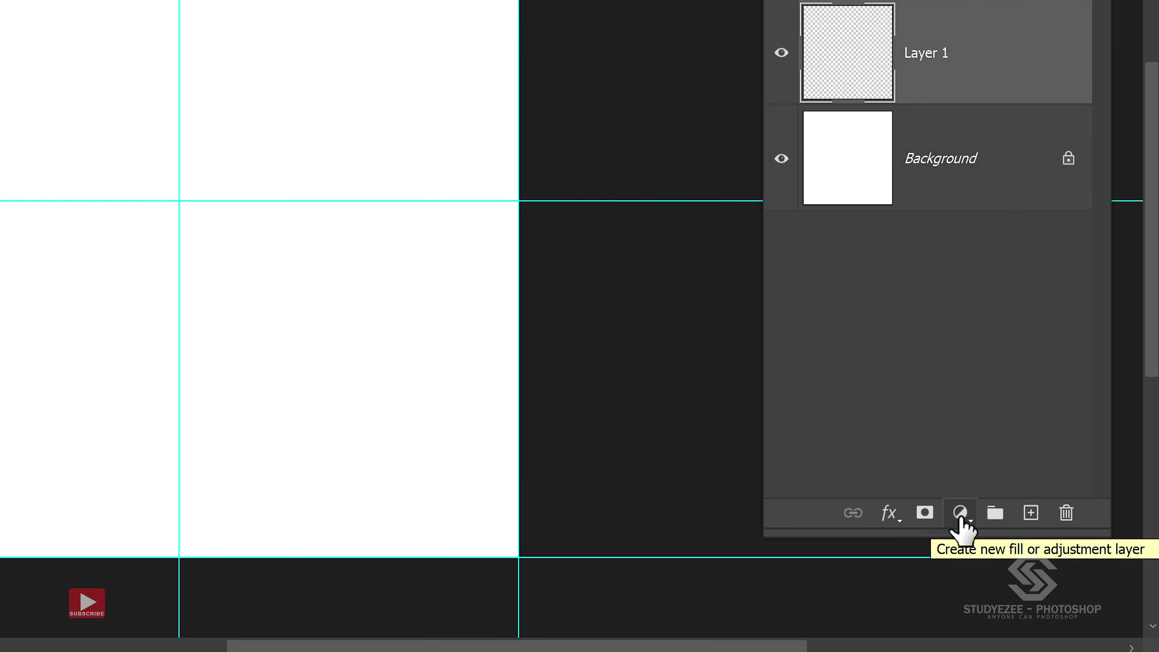
click(960, 513)
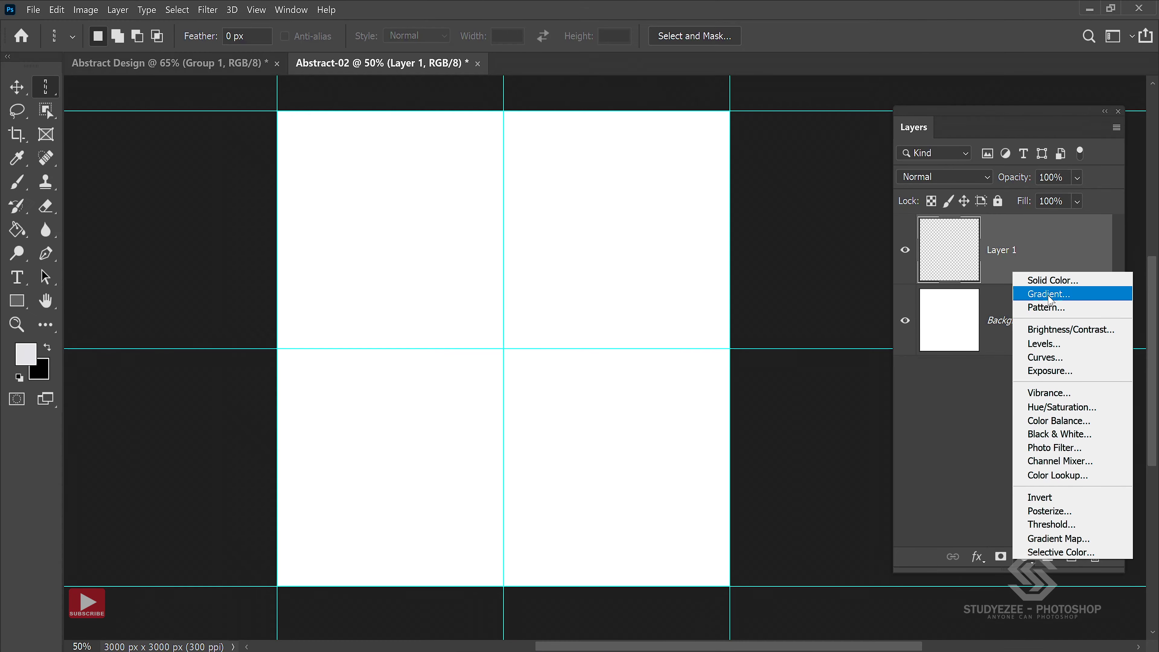
click(996, 119)
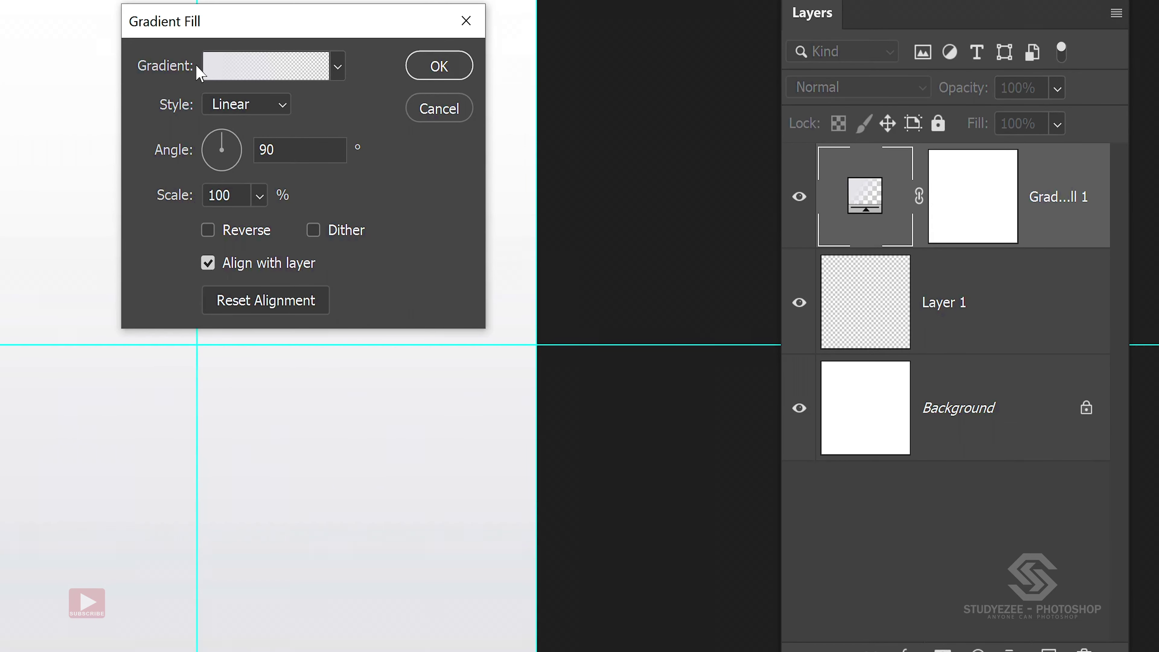
Choose the Purple_22 preset from the Purples group in the Gradient Editor.
click(260, 73)
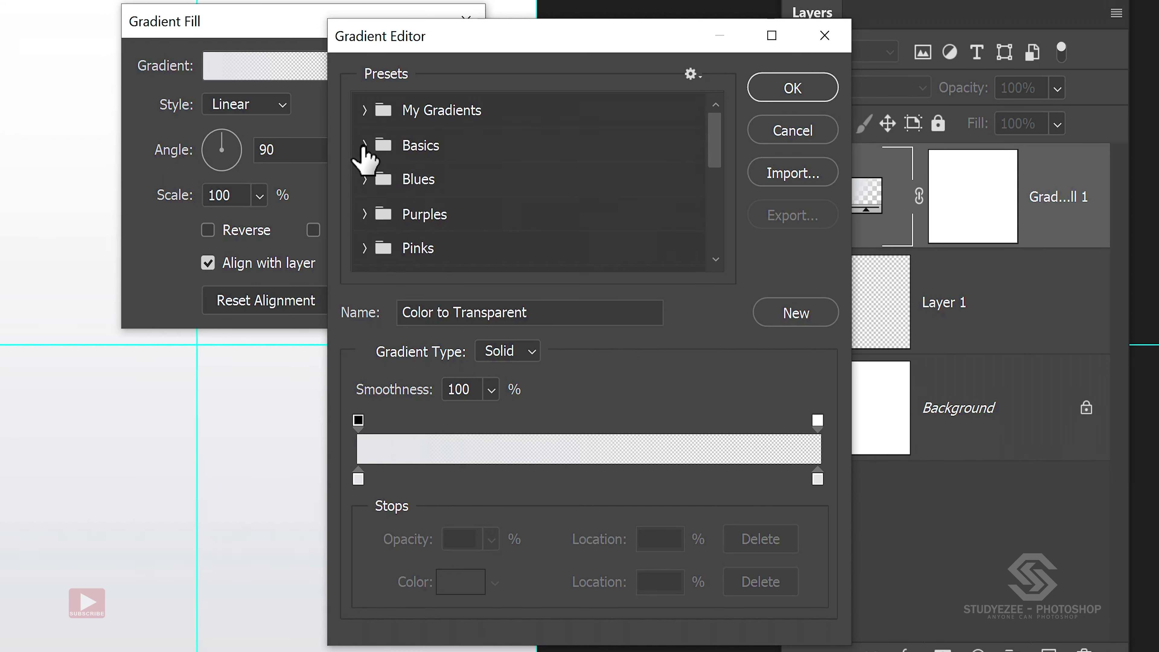
click(364, 145)
click(365, 217)
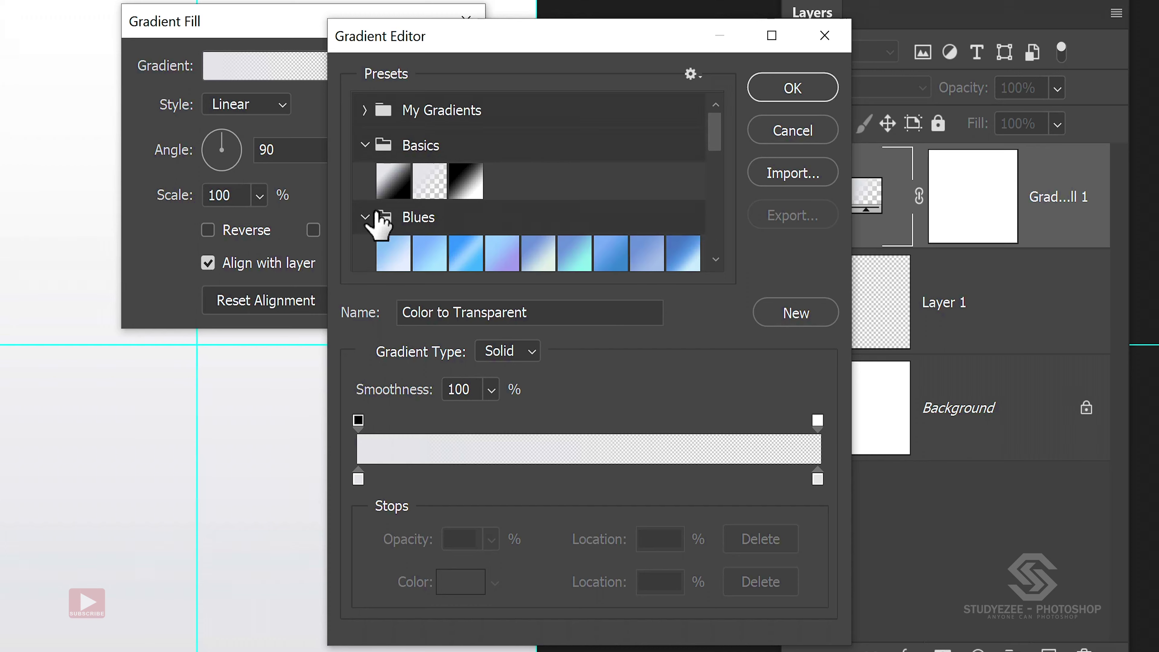
scroll(445, 201, down, 3)
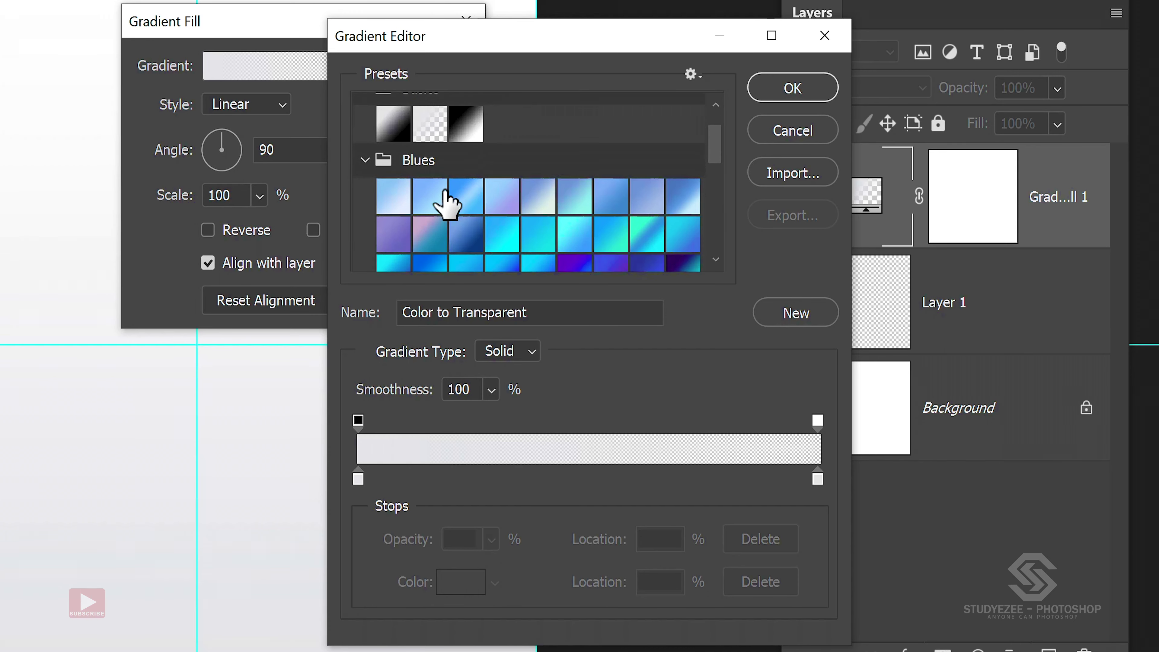
scroll(445, 202, down, 2)
click(491, 173)
scroll(500, 185, down, 3)
click(500, 180)
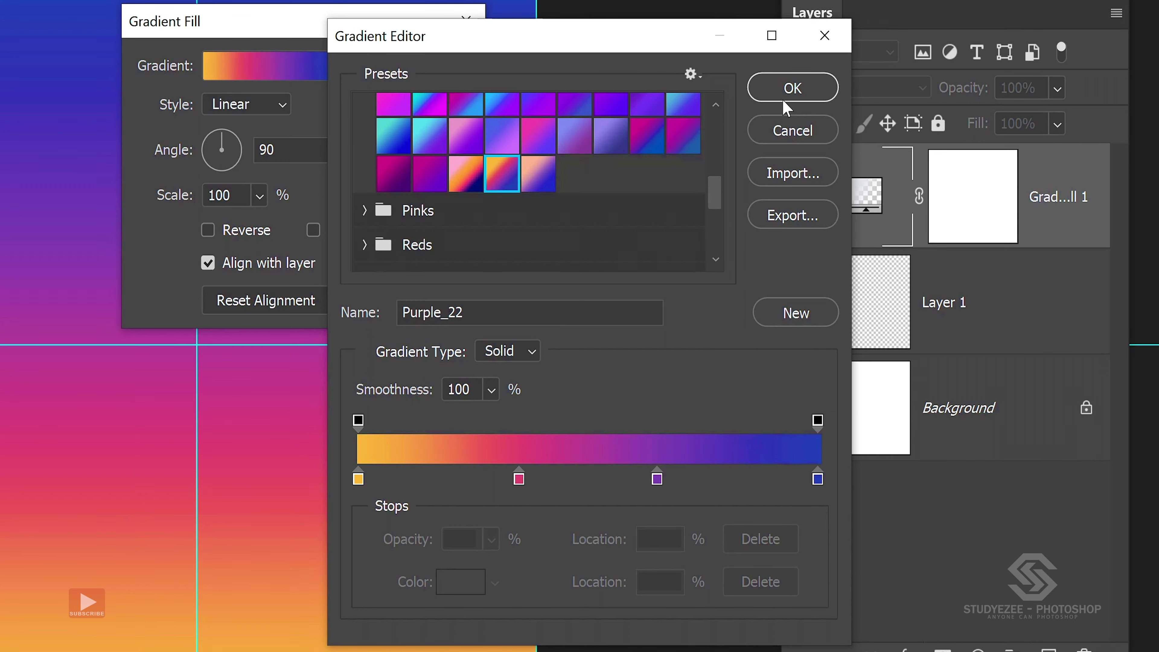
click(792, 88)
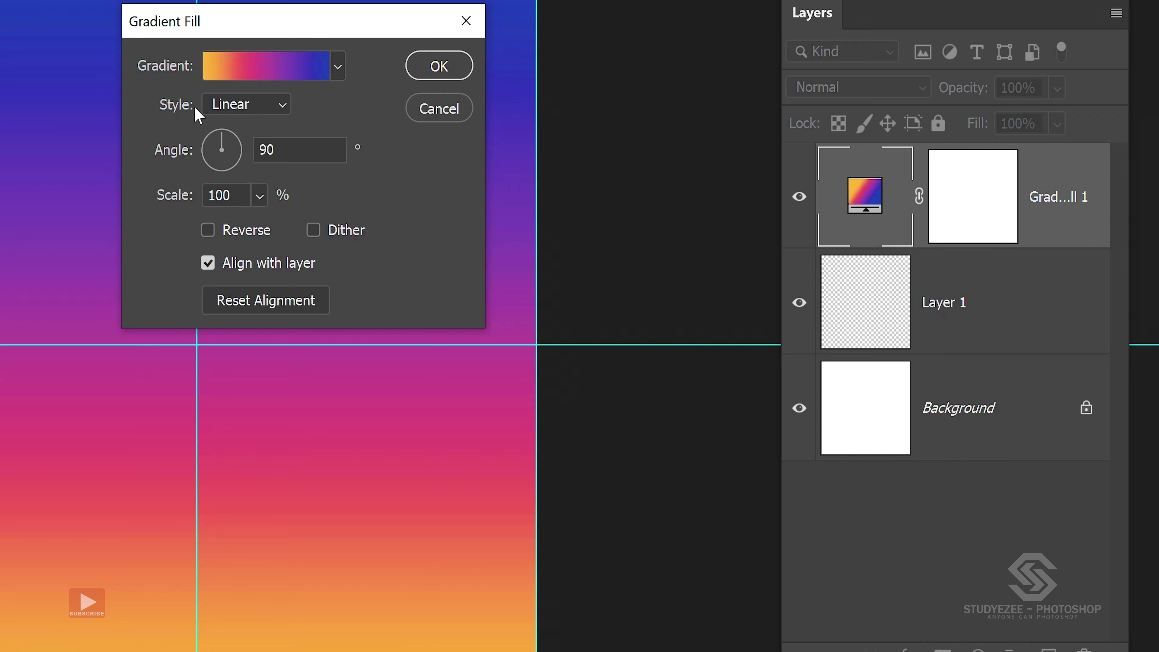
Set the gradient fill to Radial style with 135% scale and apply it.
click(253, 113)
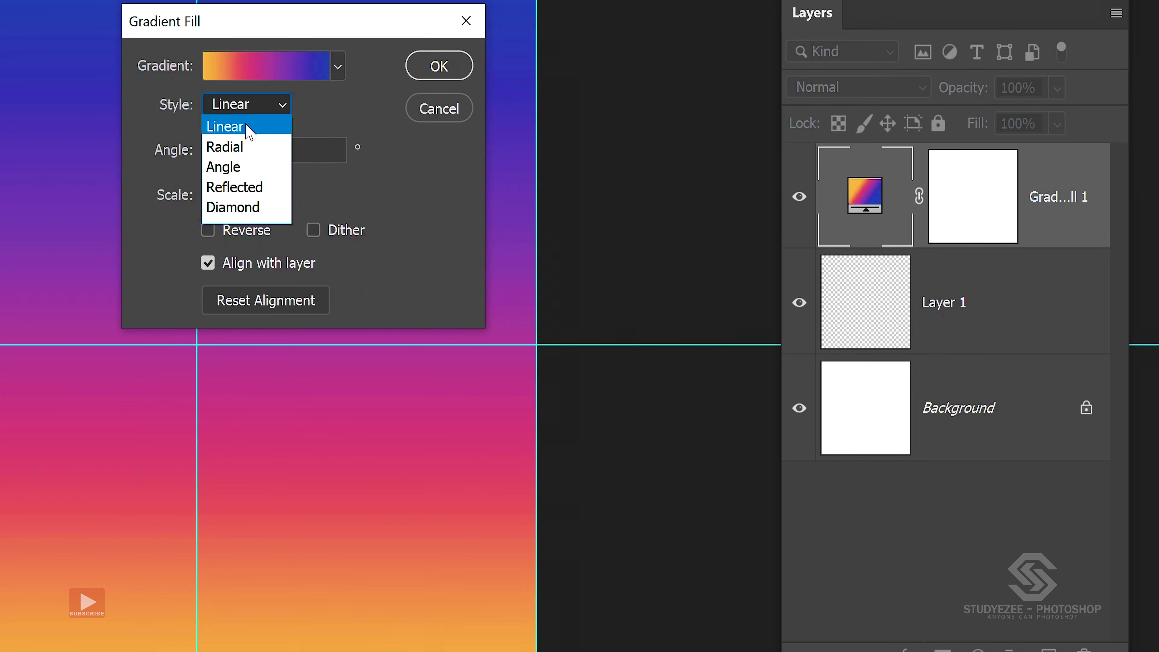
click(241, 158)
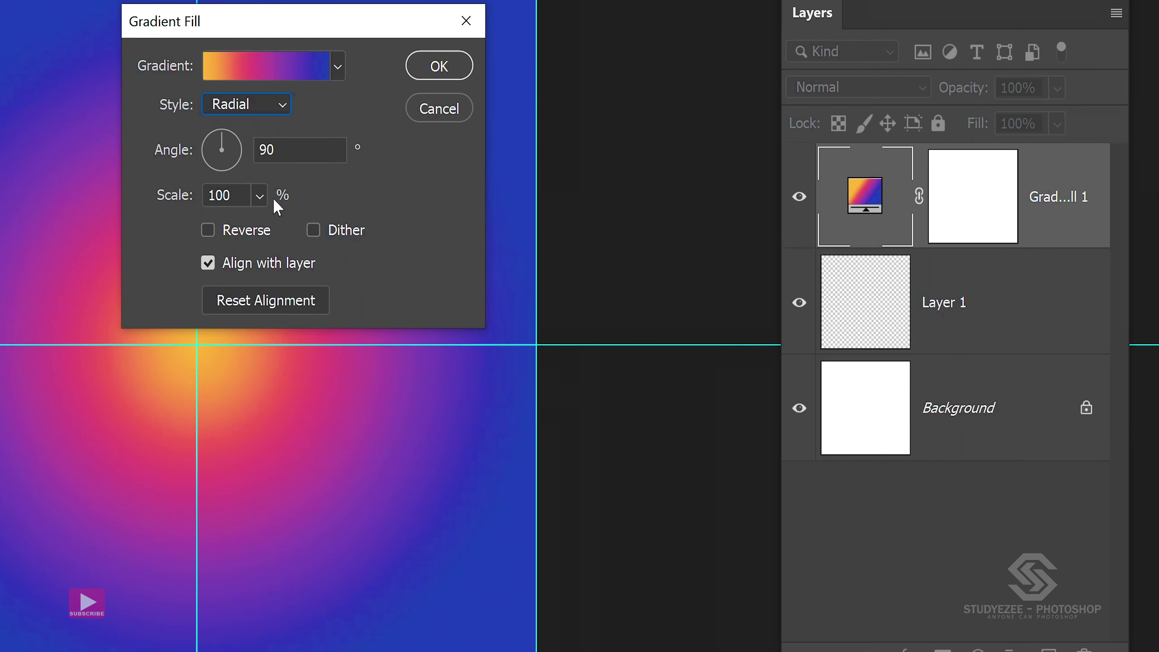
double_click(213, 196)
text(135)
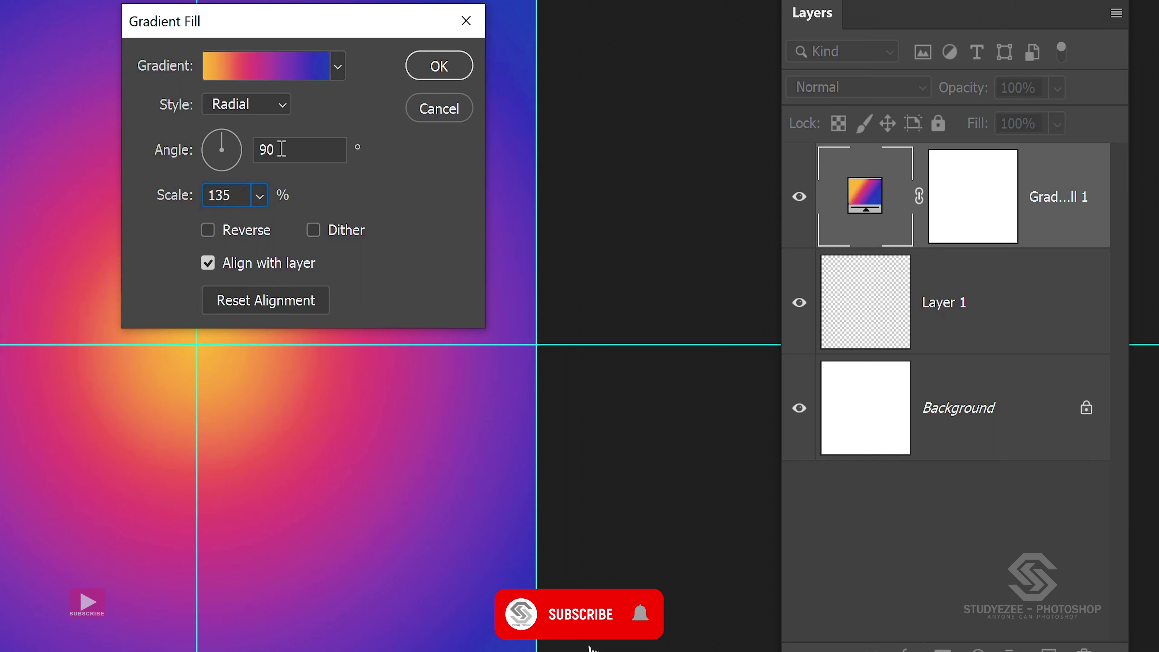
click(433, 72)
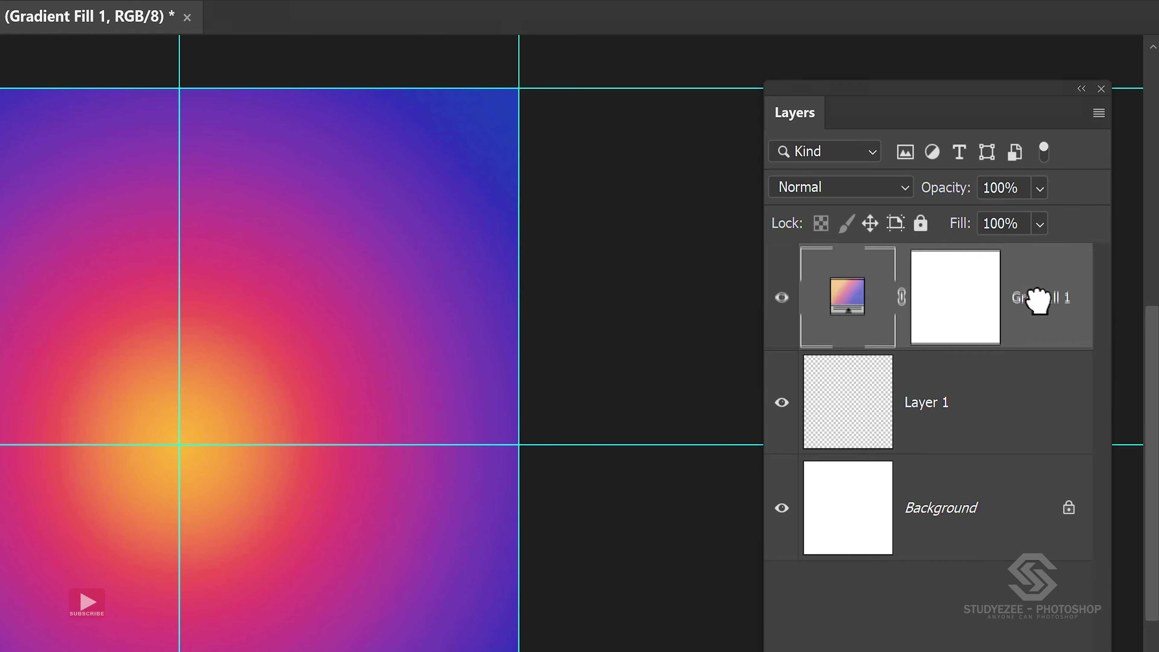
Drag Gradient Fill 1 below Layer 1 and rename Layer 1 to 'Abstract Shape'.
drag(1035, 301, 1022, 474)
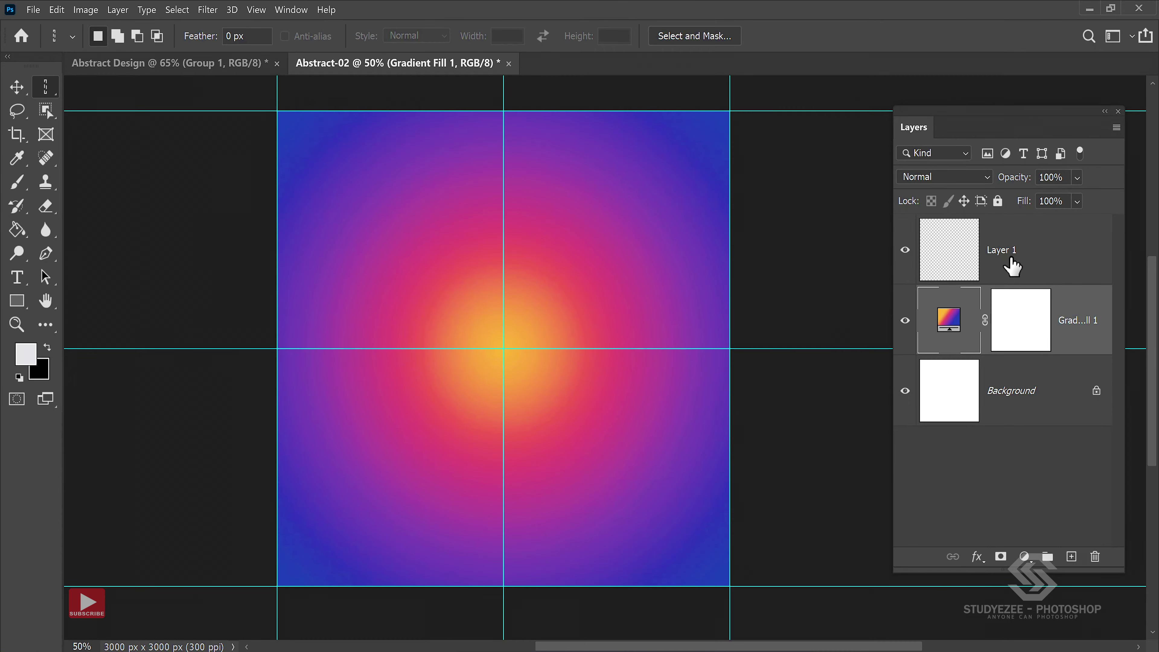
click(996, 251)
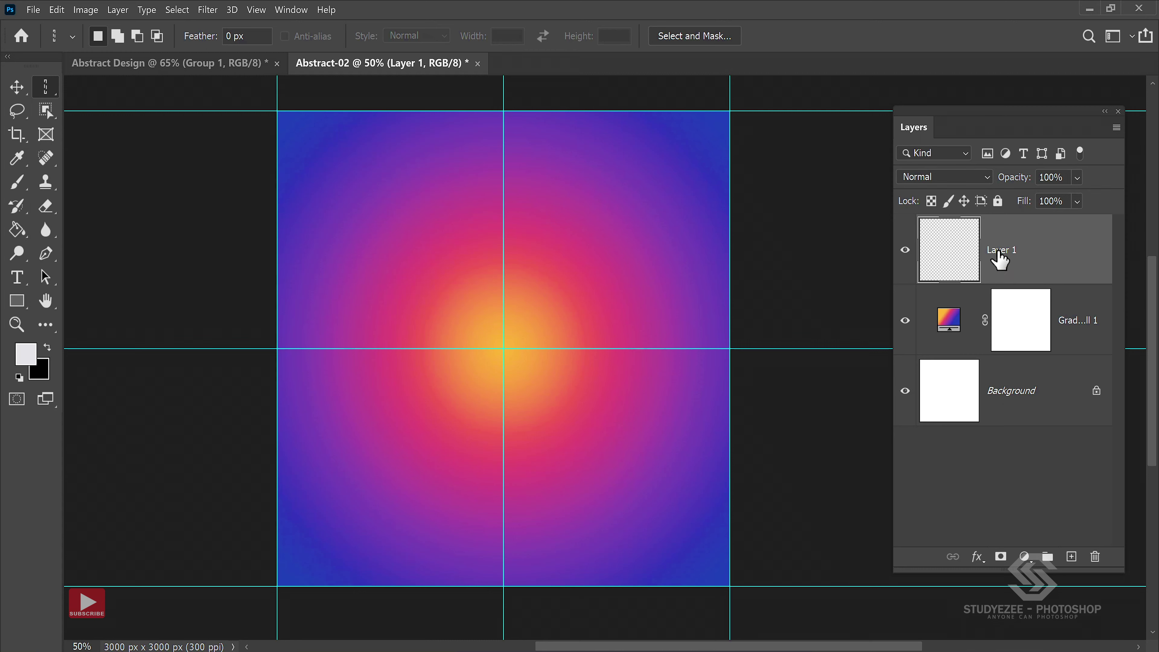
double_click(998, 252)
text(Abstract Shape)
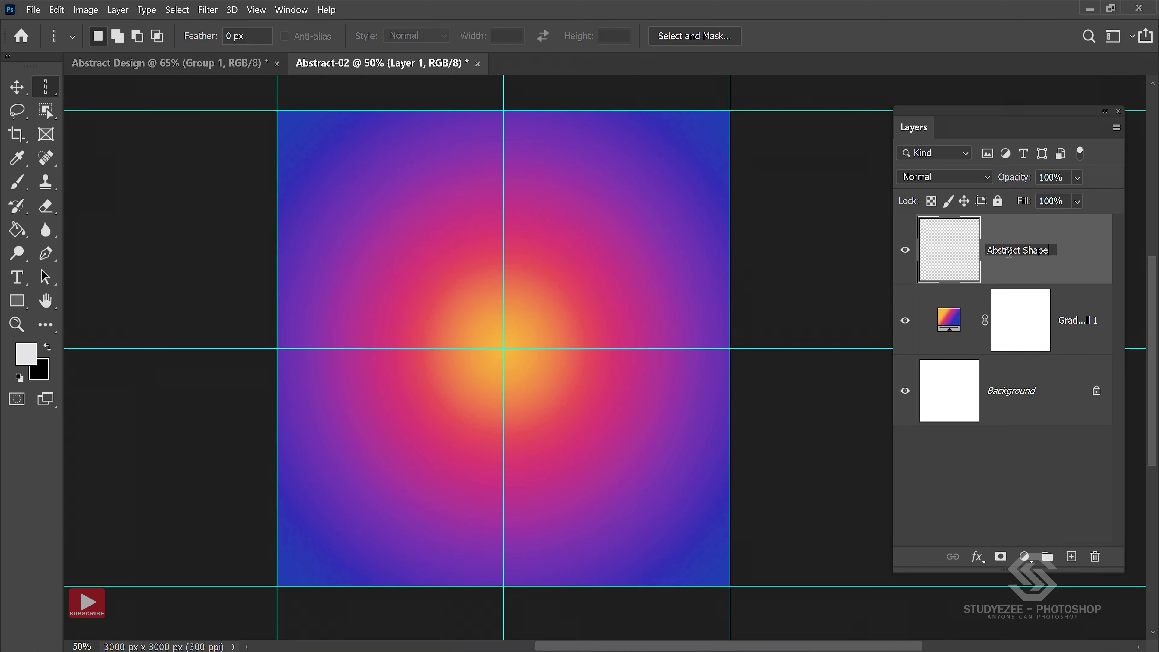
key(Return)
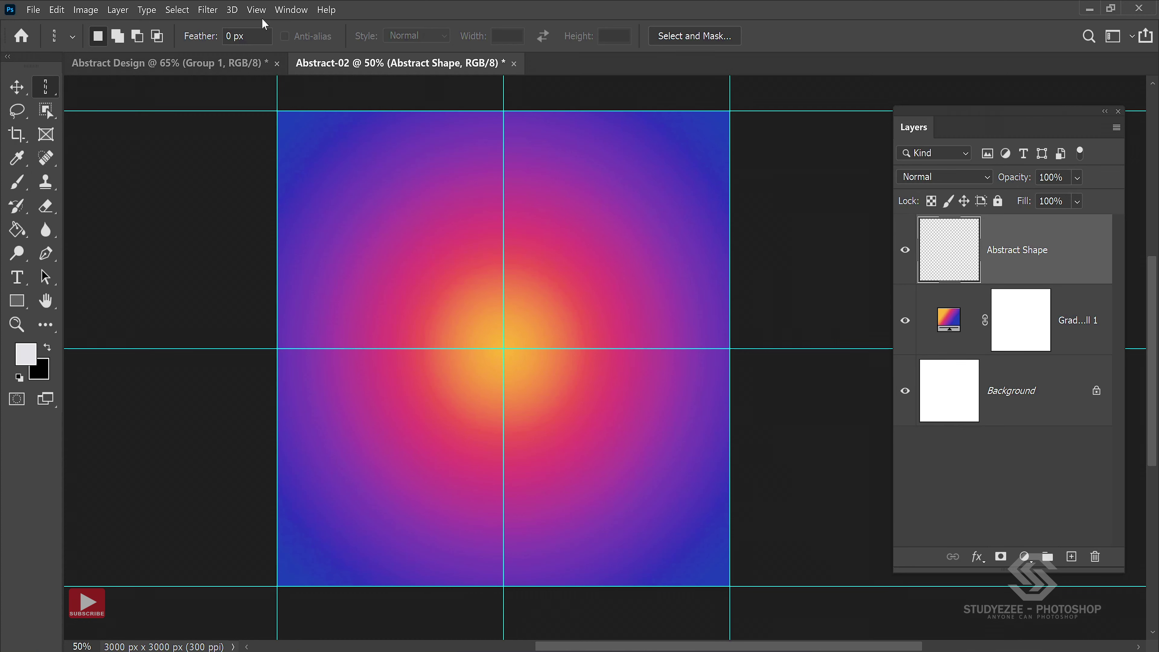
Hide guides via View > Extras and duplicate Abstract Shape with Ctrl+J.
click(256, 10)
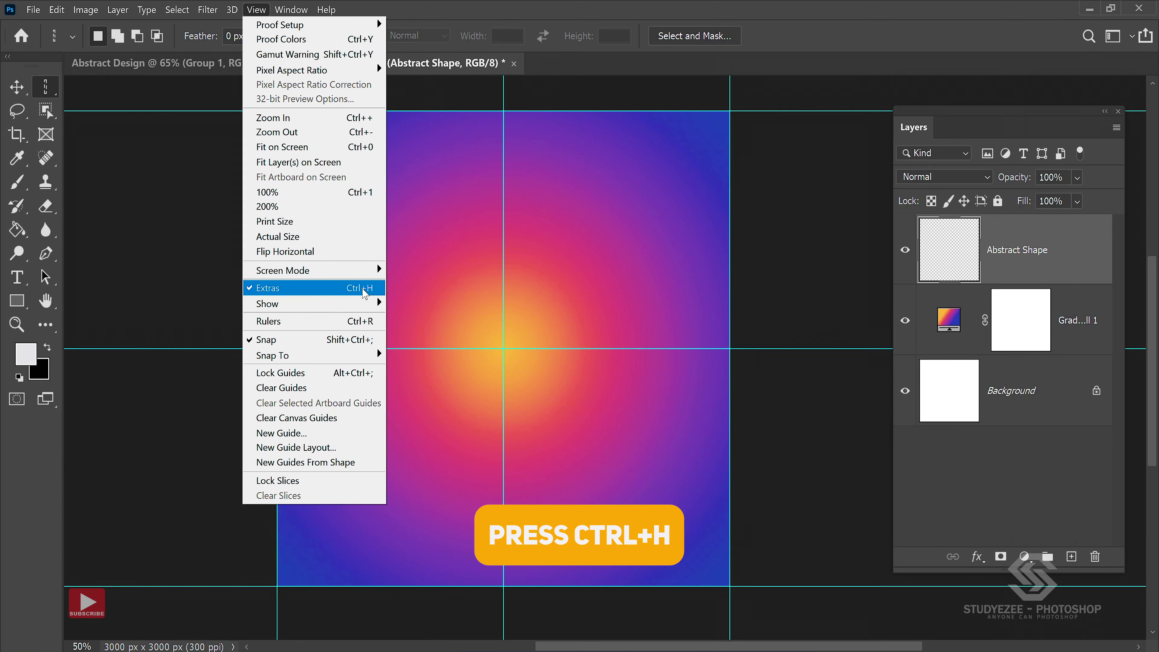
click(365, 288)
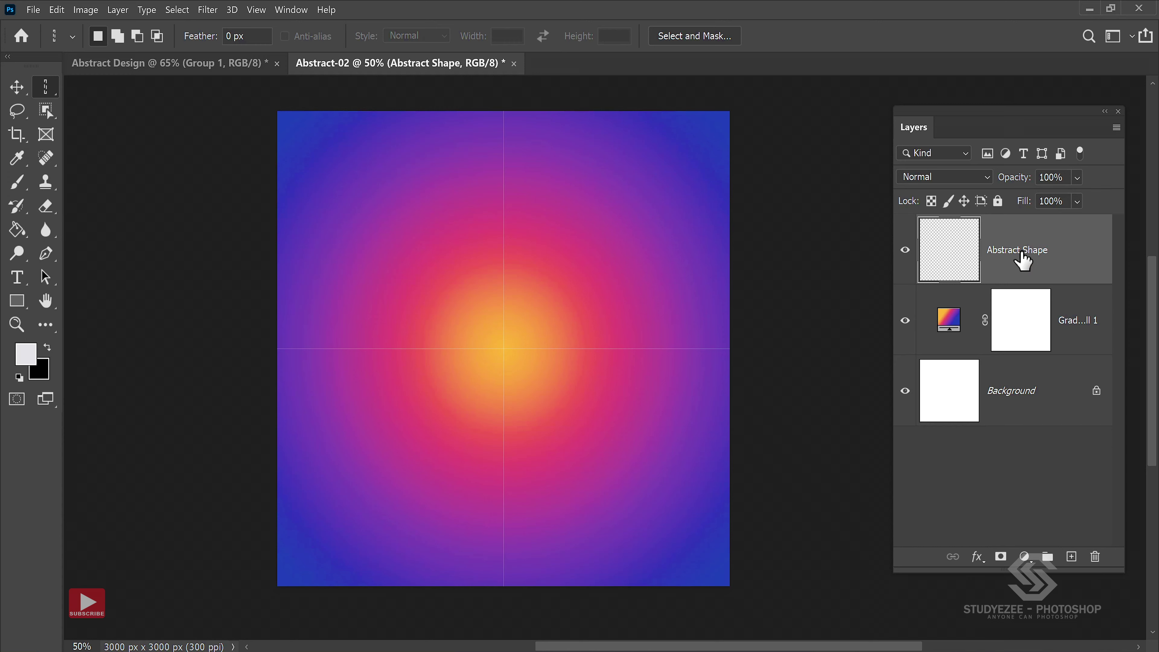
key(ctrl+j)
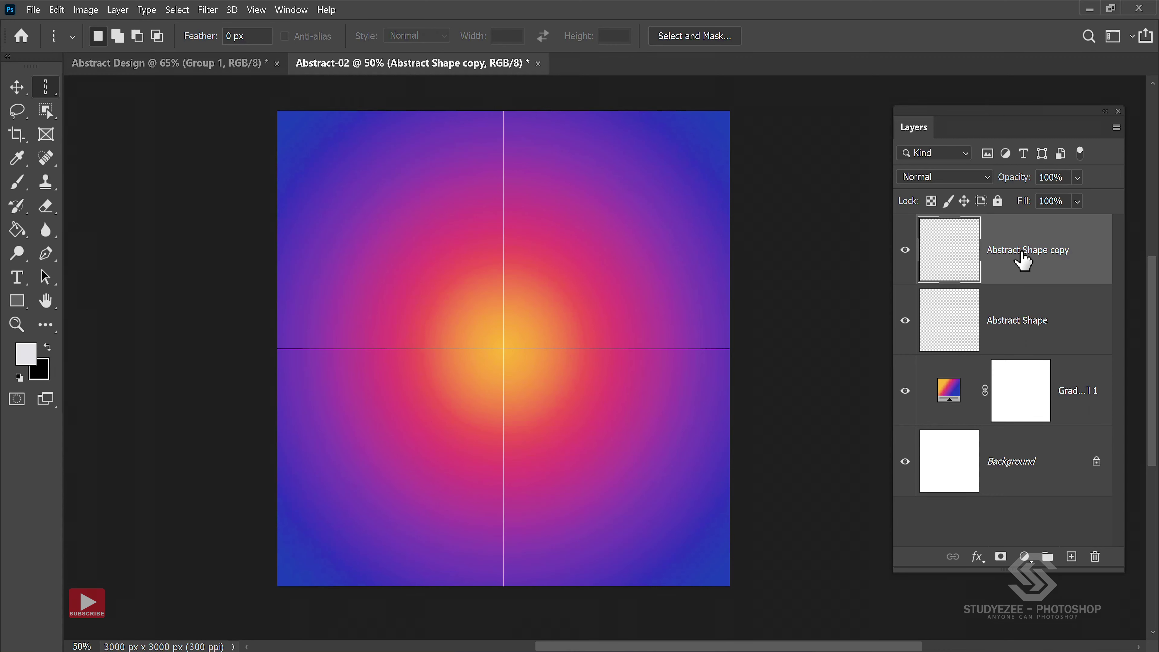
Free Transform the Abstract Shape copy to a 15° rotation and commit it.
click(22, 93)
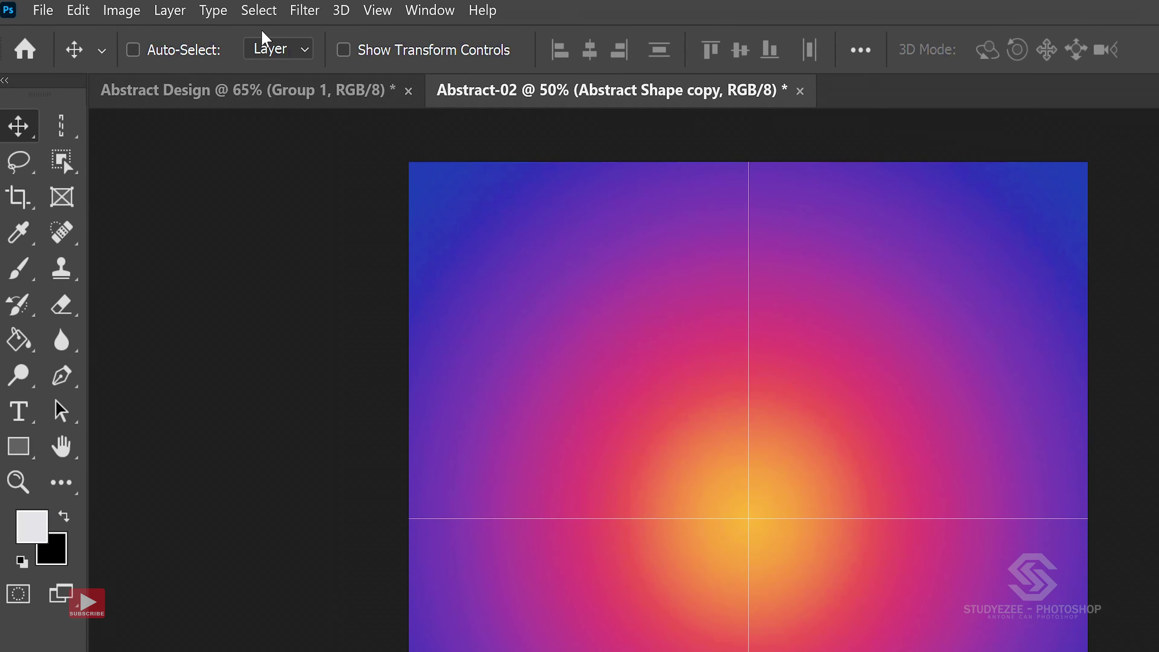
click(88, 16)
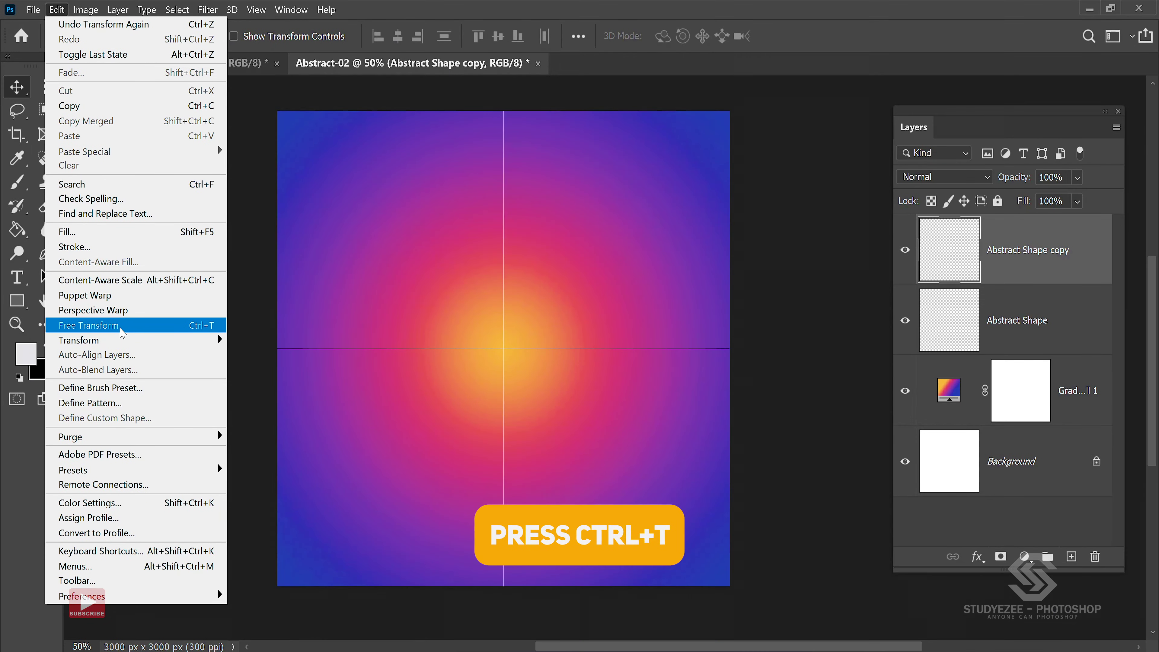
click(121, 329)
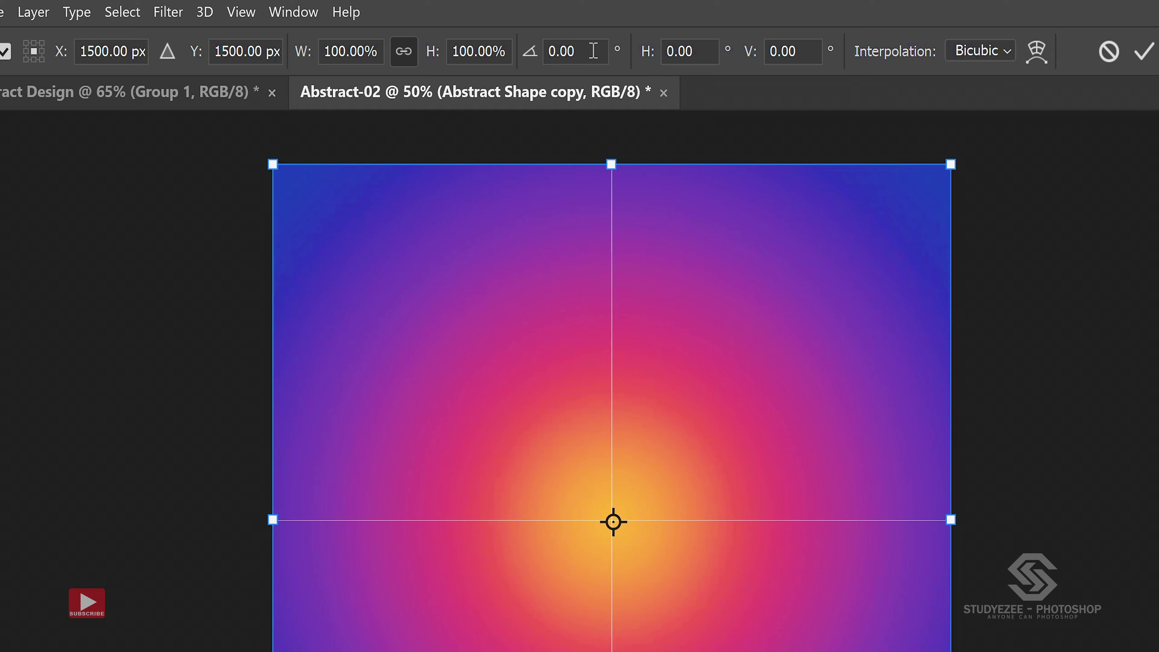
click(592, 51)
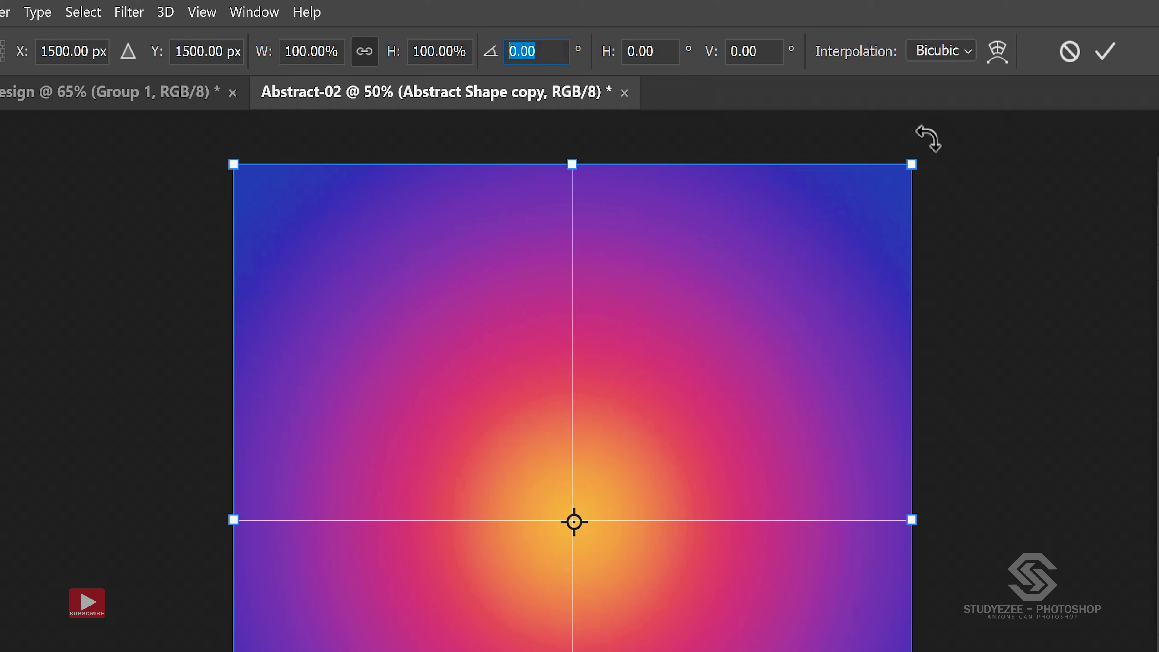
click(927, 138)
drag(928, 139, 965, 216)
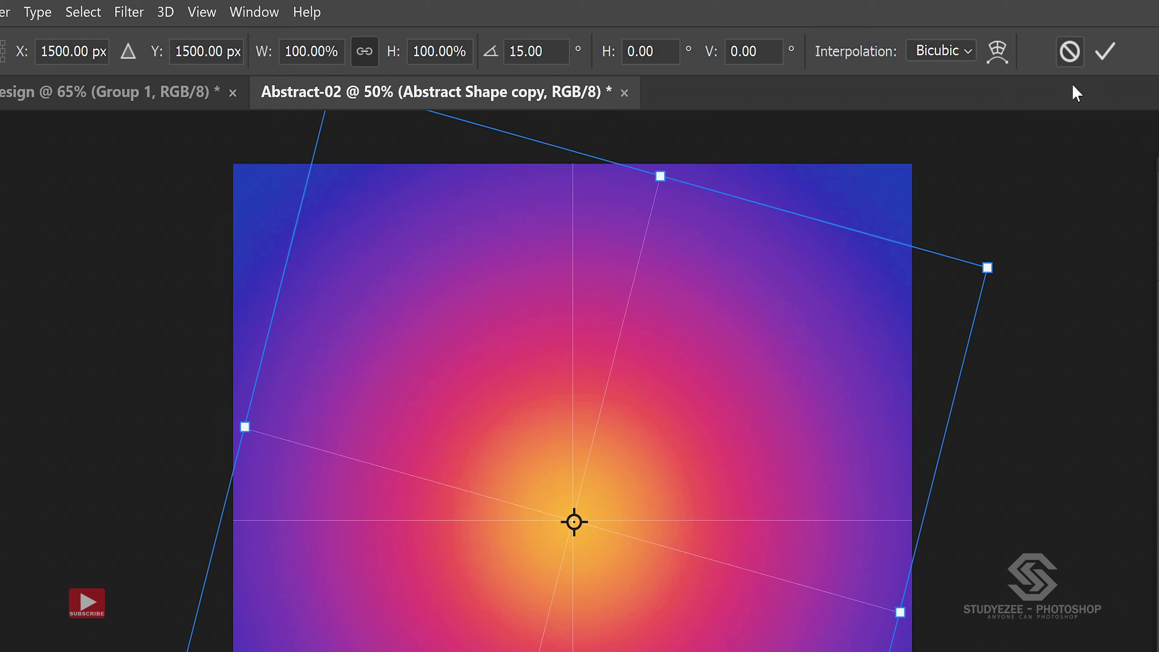
click(1101, 57)
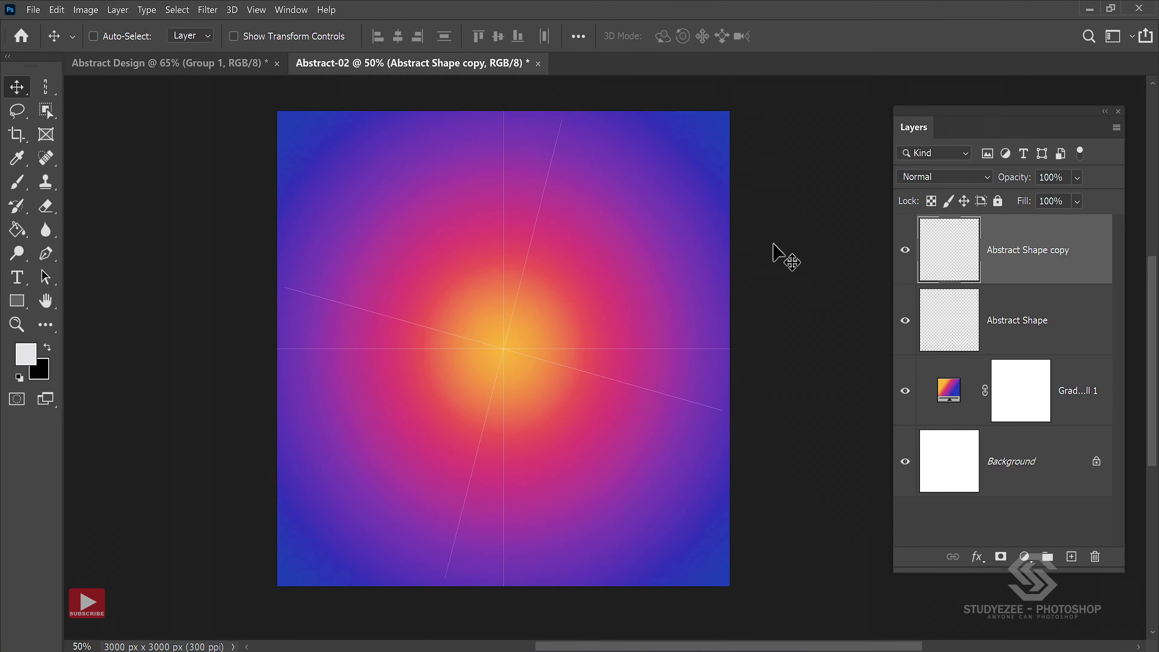
Repeat the rotated duplicate four times to create Abstract Shape copy 2 through copy 5.
key(ctrl)
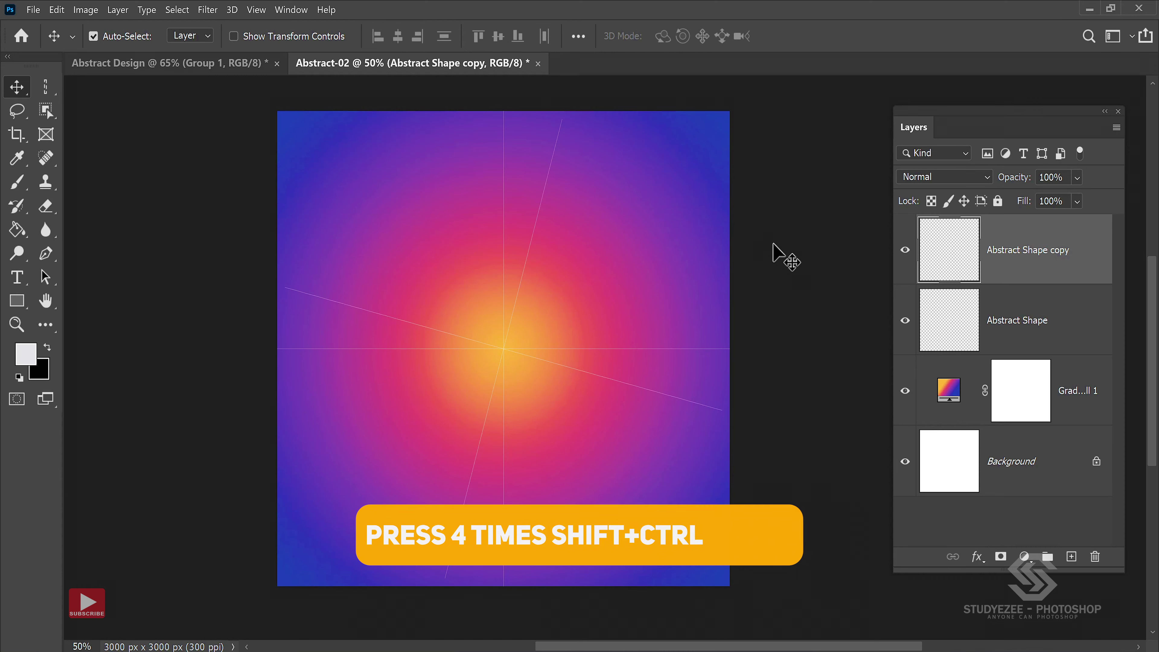
key(ctrl+shift+alt+t)
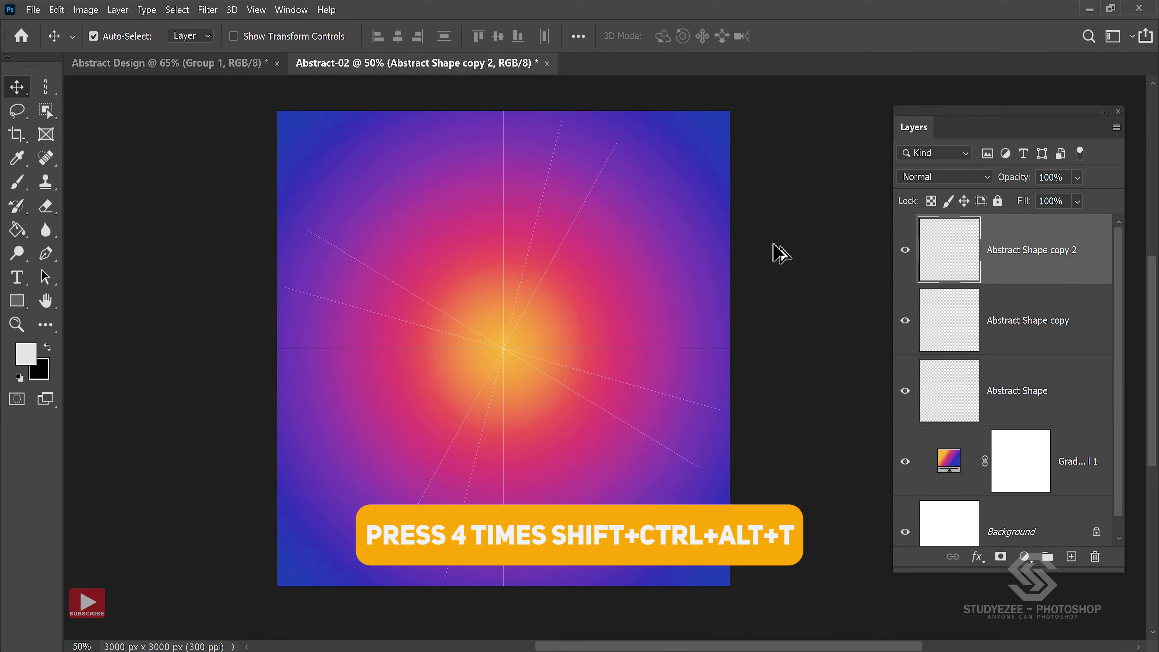
key(ctrl+shift+alt+t)
key(ctrl+shift+alt+t)
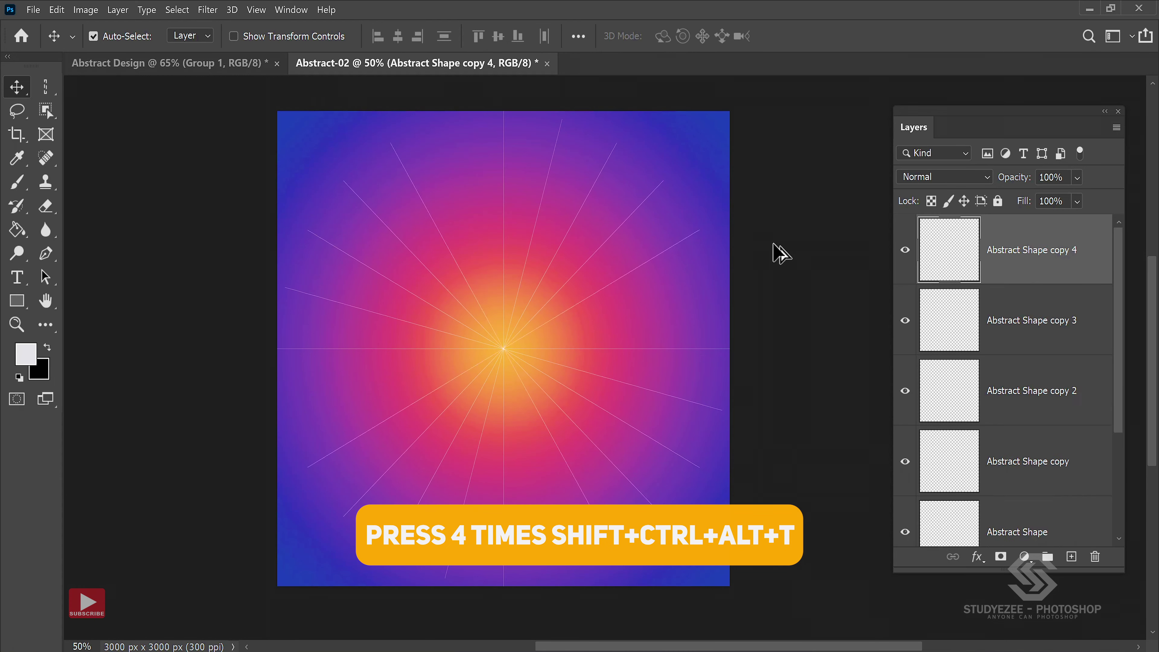
key(ctrl+shift+alt+t)
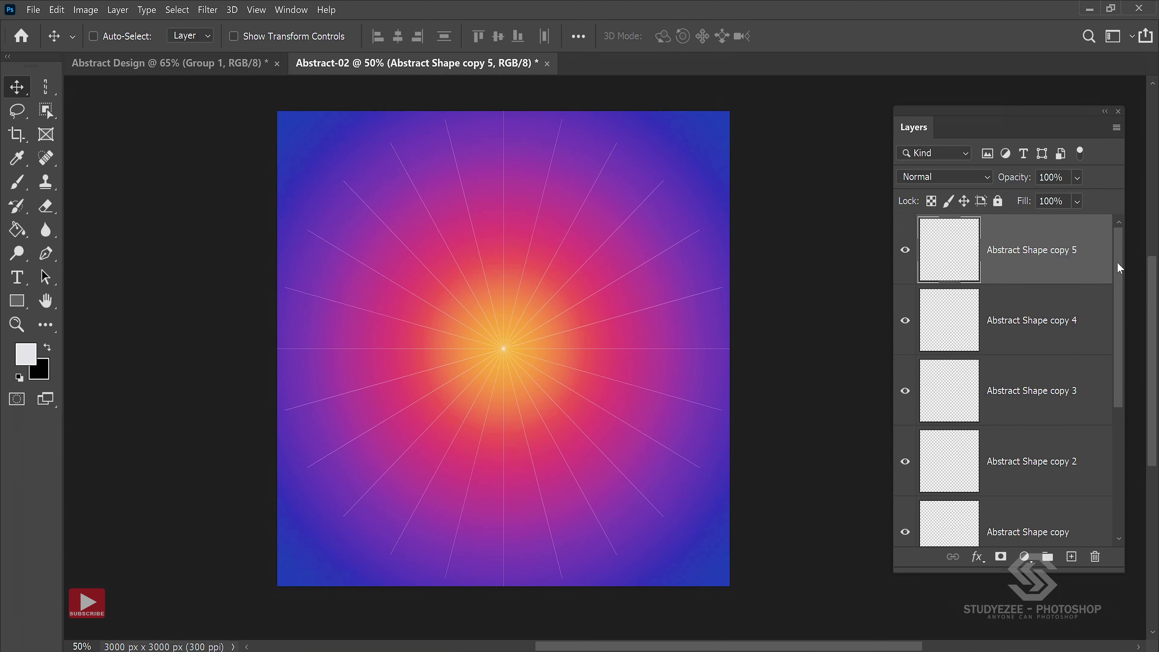
scroll(1120, 267, down, 1)
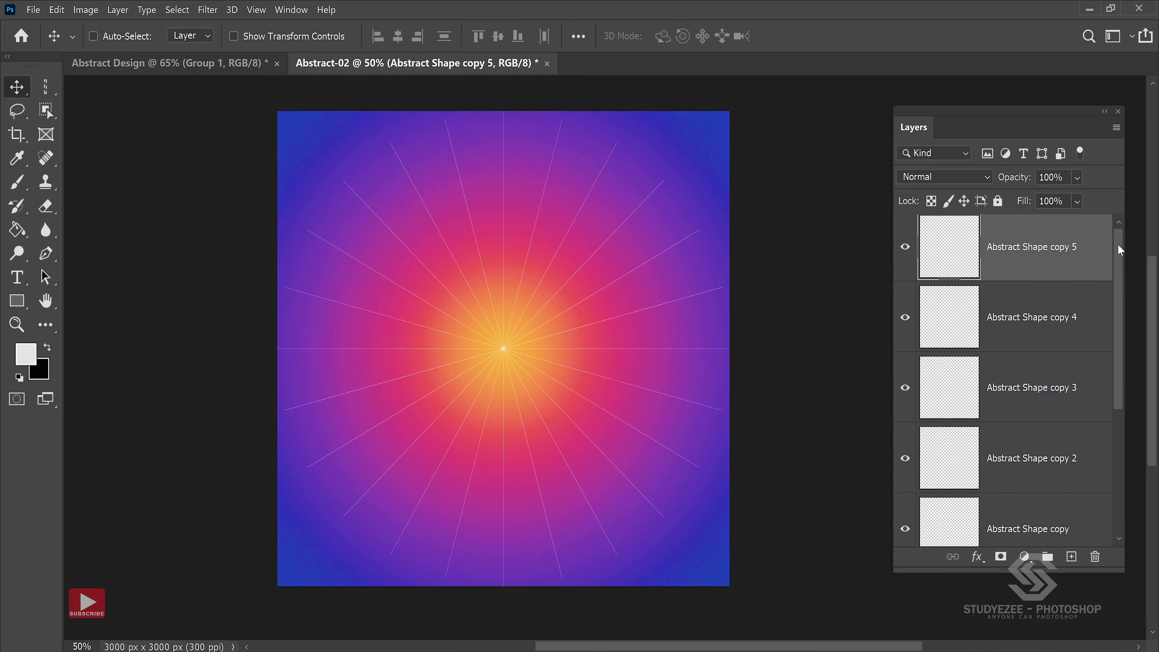
drag(1118, 250, 1117, 337)
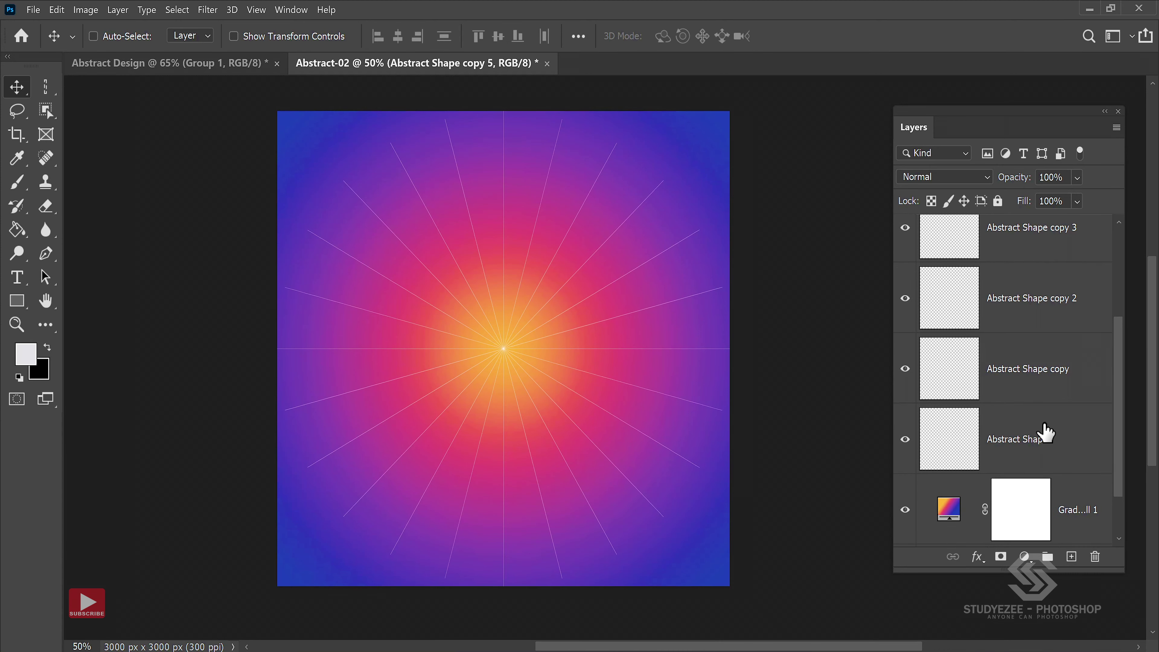
Select all six Abstract Shape line layers and merge them into Abstract Shape copy 5.
shift+click(1011, 445)
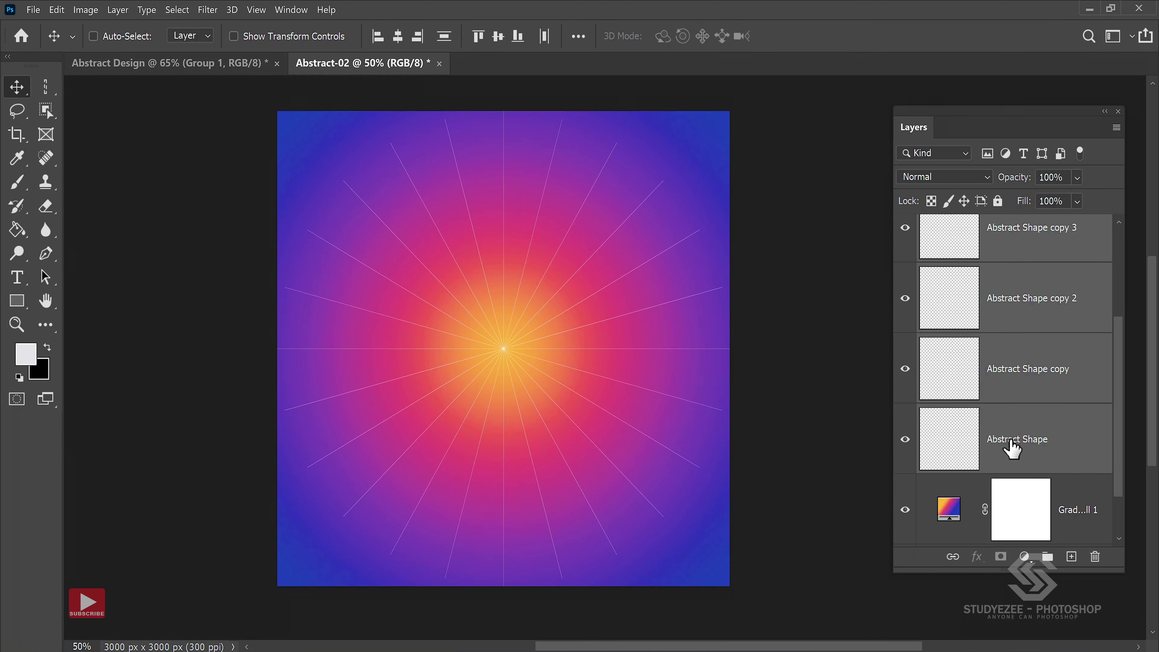
right_click(1012, 450)
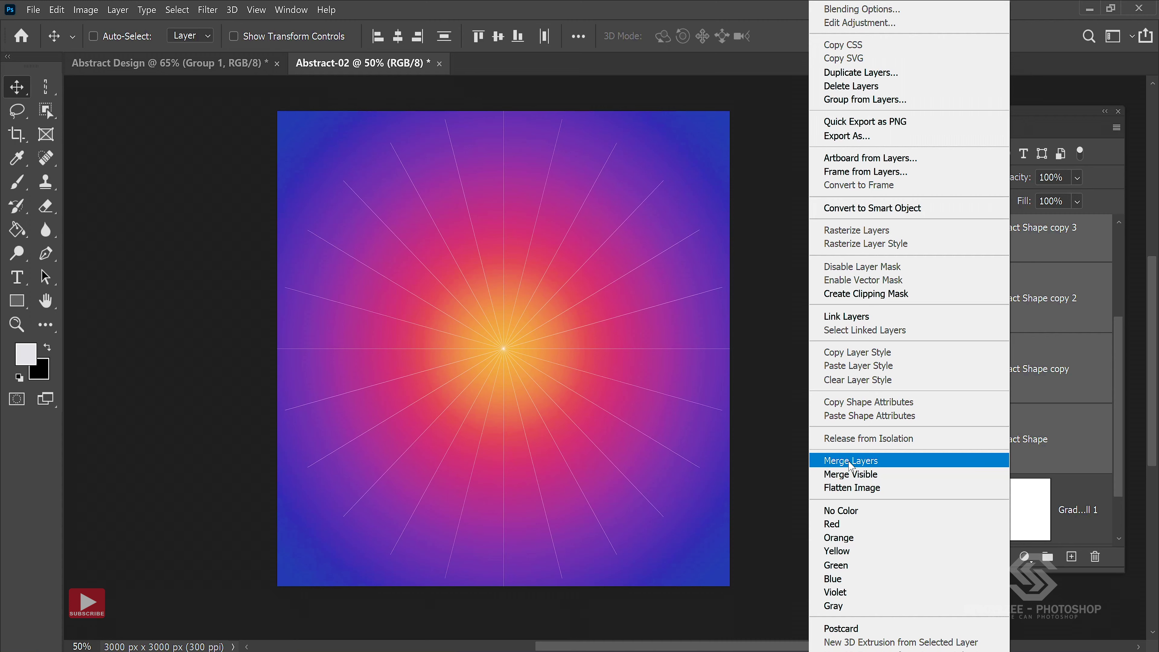
click(850, 461)
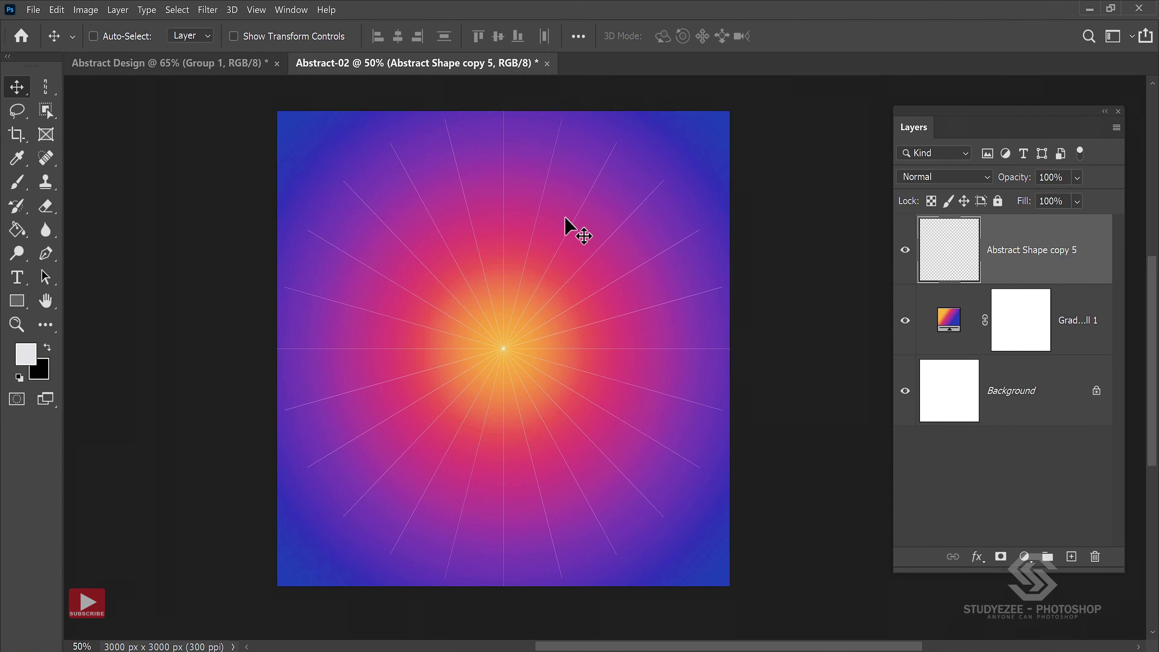
Apply a Twirl distortion with a 50° angle to the merged white lines.
click(206, 10)
mouse_move(271, 198)
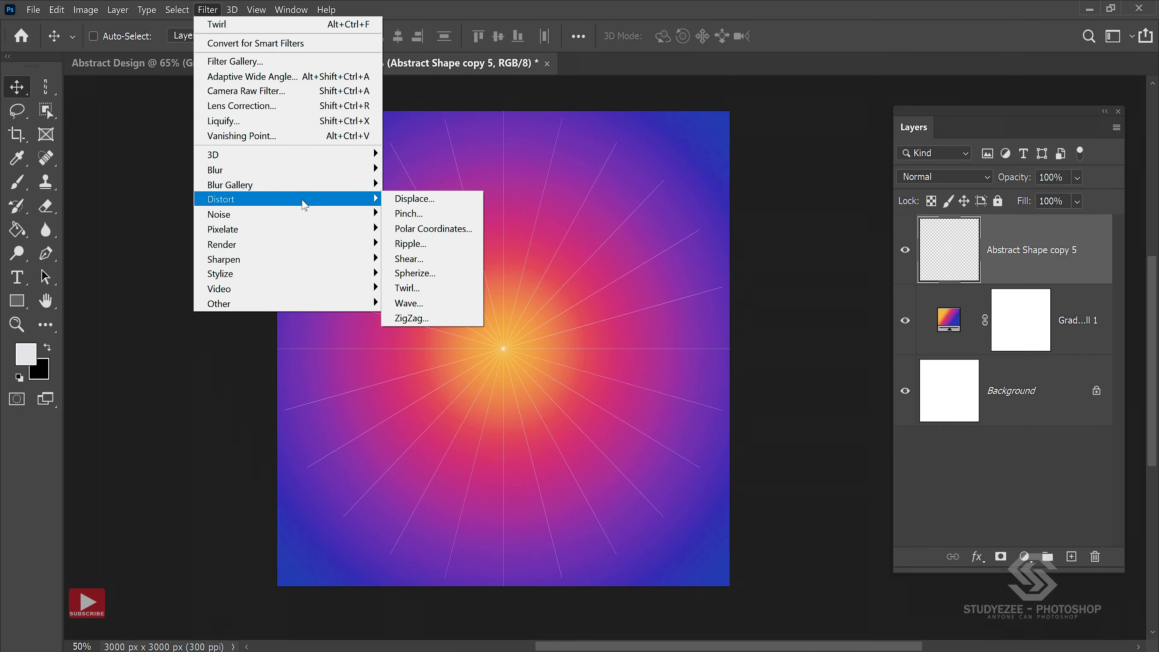
click(413, 288)
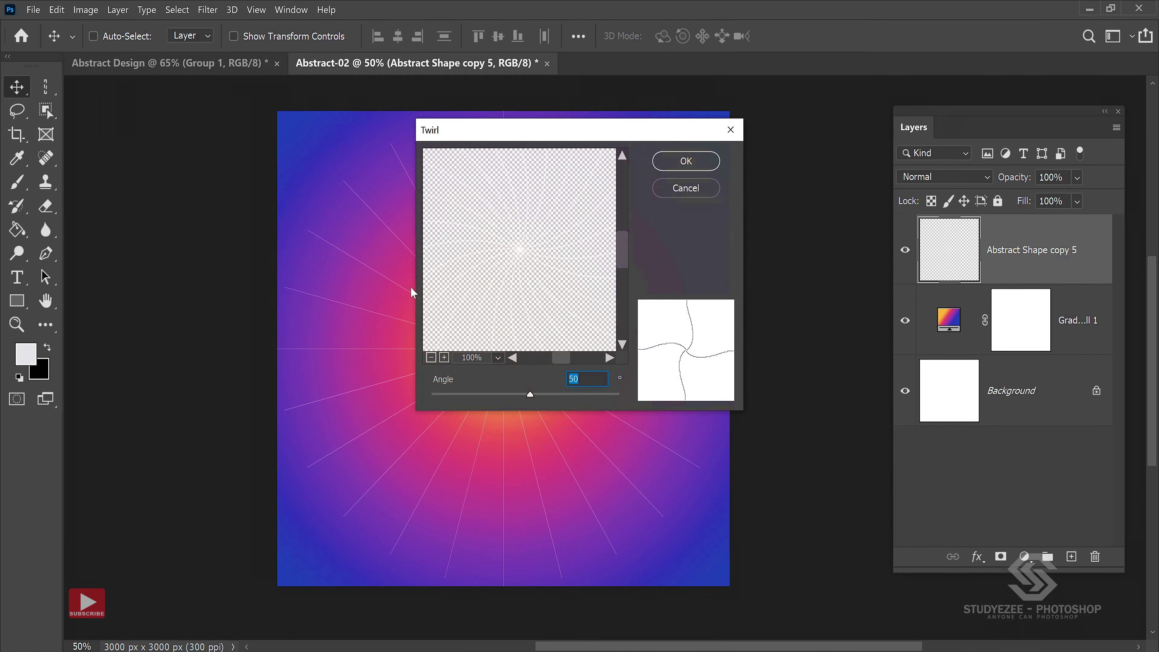
drag(592, 133, 590, 114)
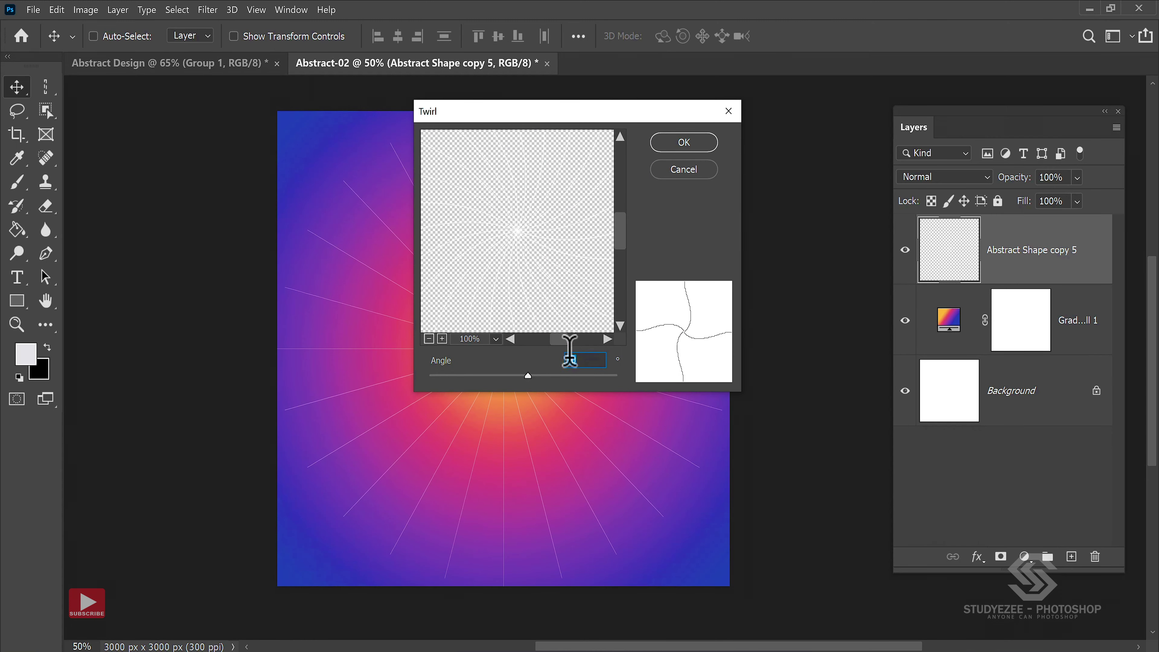
click(689, 144)
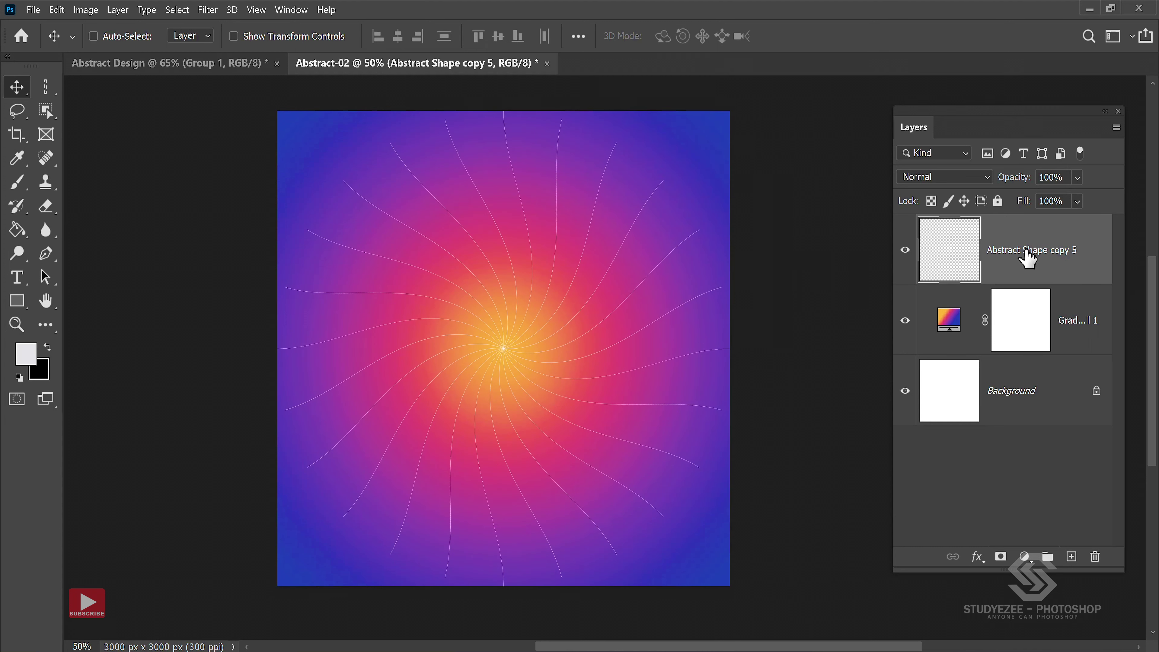
Duplicate the twirled line layer as Abstract Shape copy 6.
key(ctrl)
key(ctrl+j)
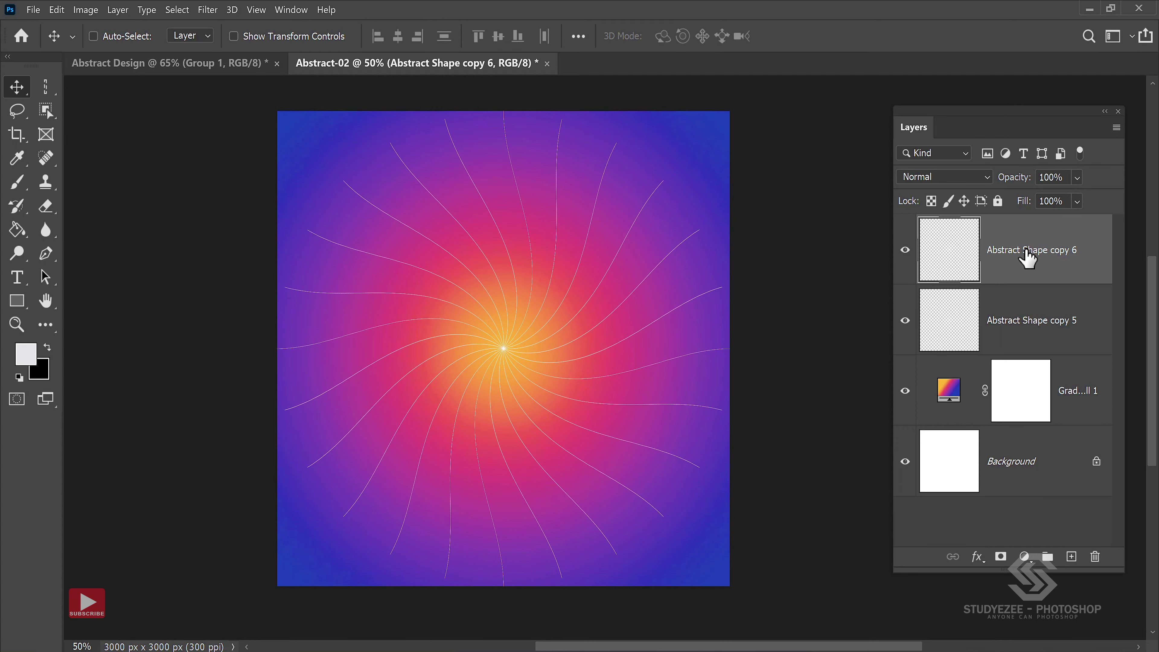
key(ctrl)
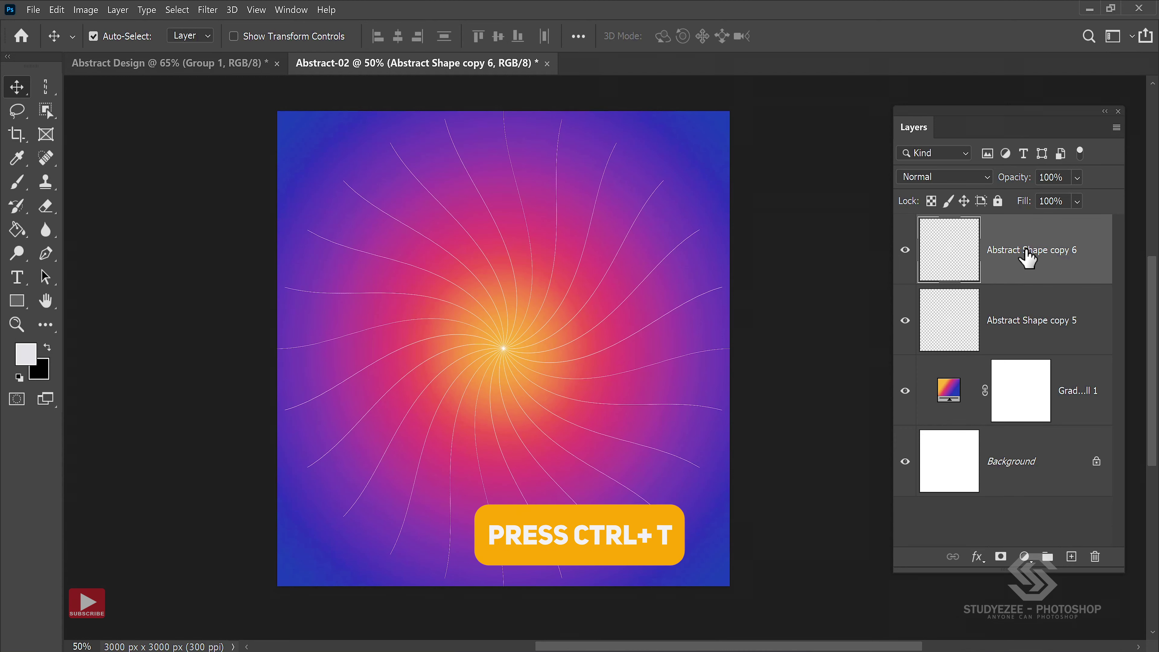
Flip the copied twirled lines horizontally with Free Transform and commit.
click(59, 10)
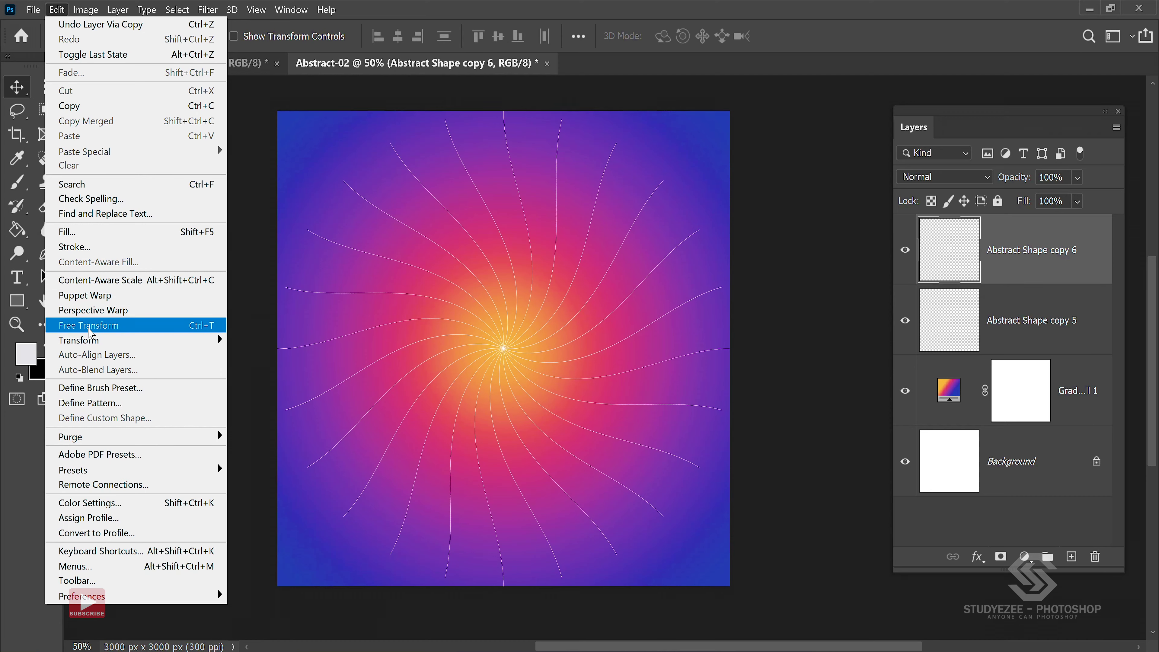
click(90, 328)
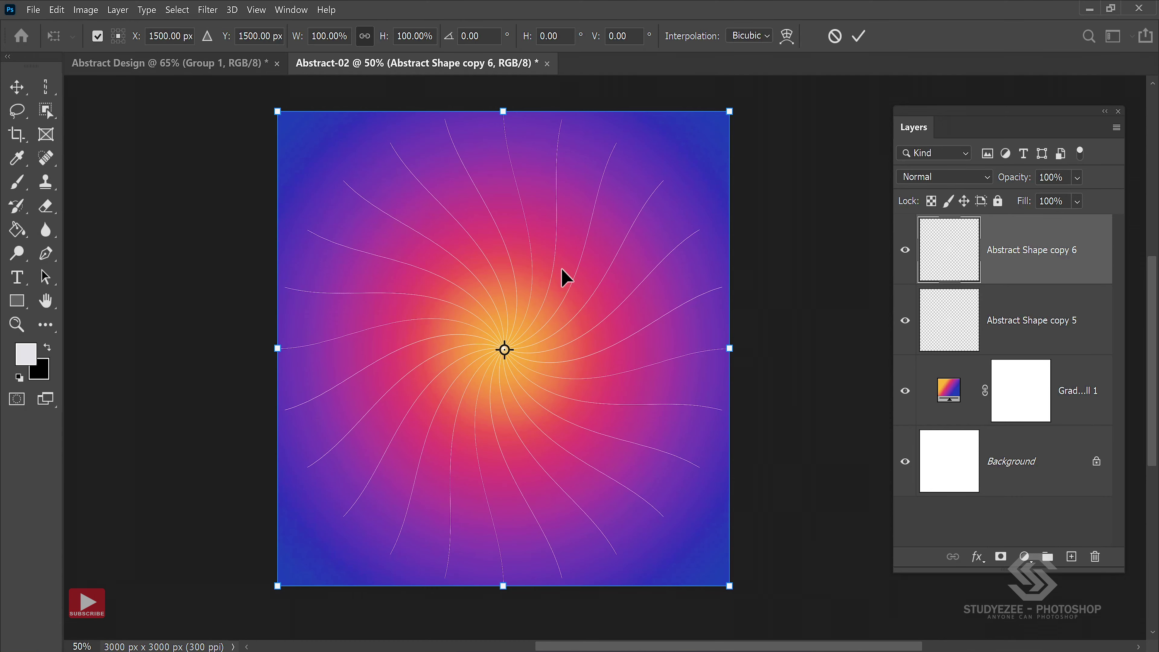
right_click(525, 223)
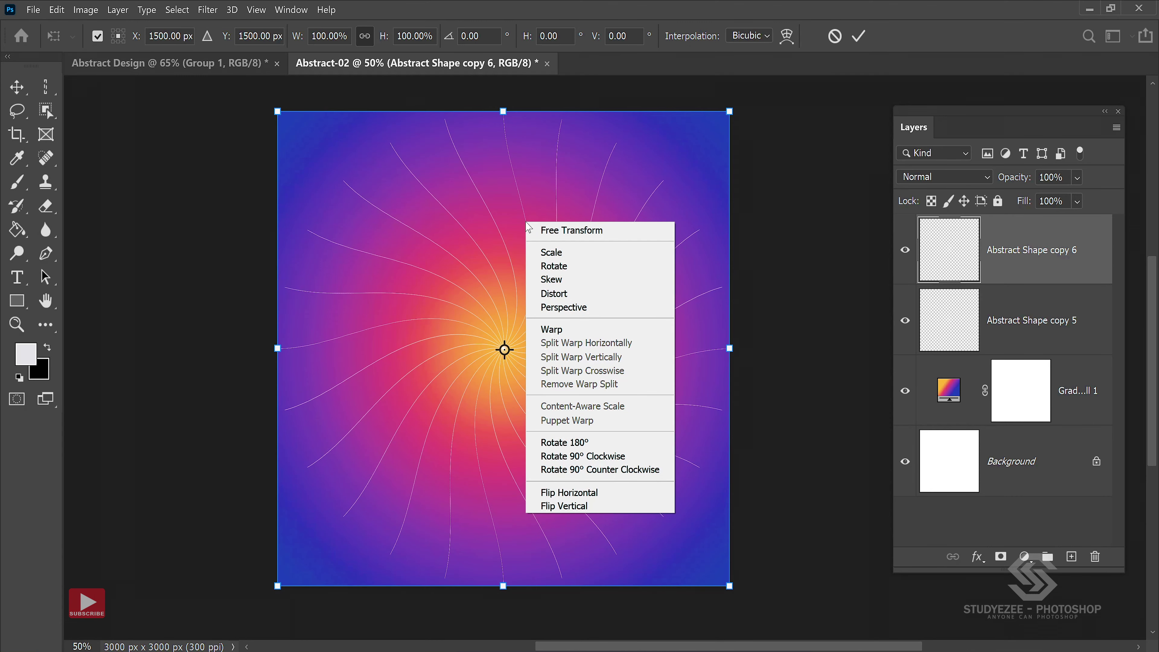
click(562, 495)
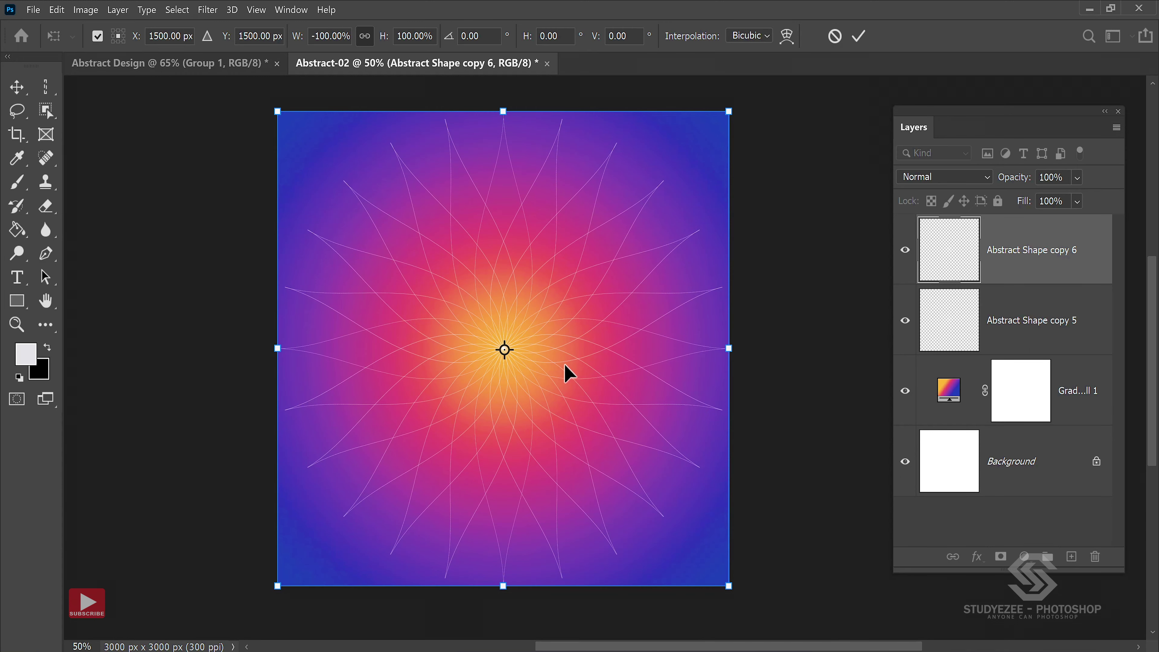
key(Return)
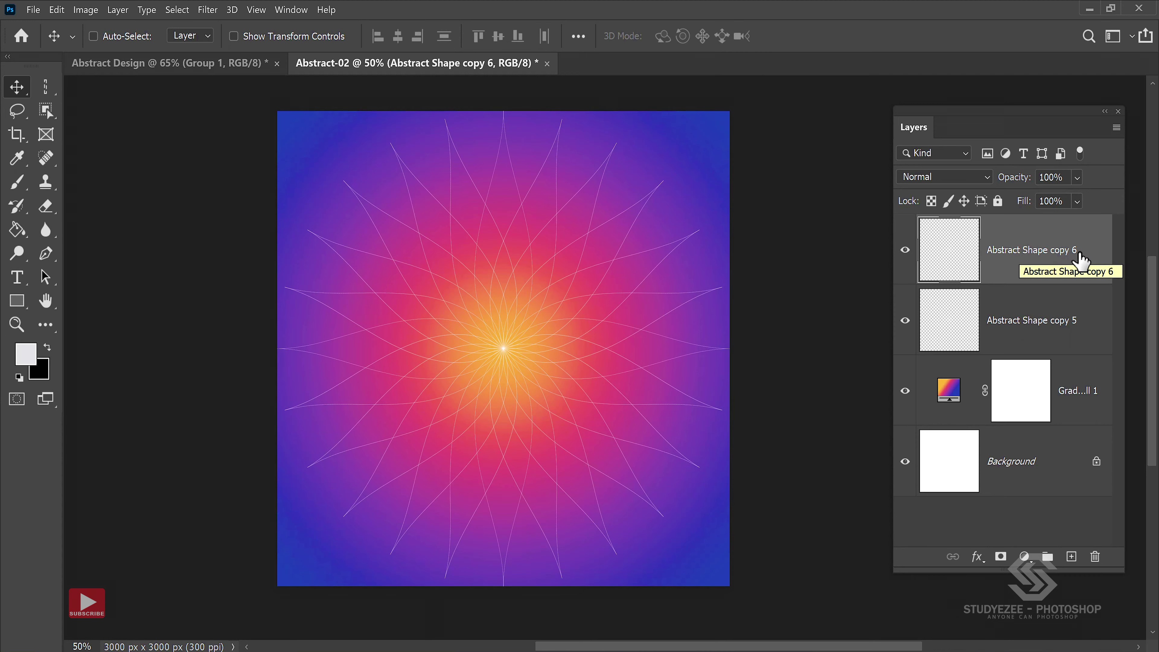
Merge Abstract Shape copy 5 and copy 6 into a single Abstract Shape copy 6 layer.
shift+click(1032, 325)
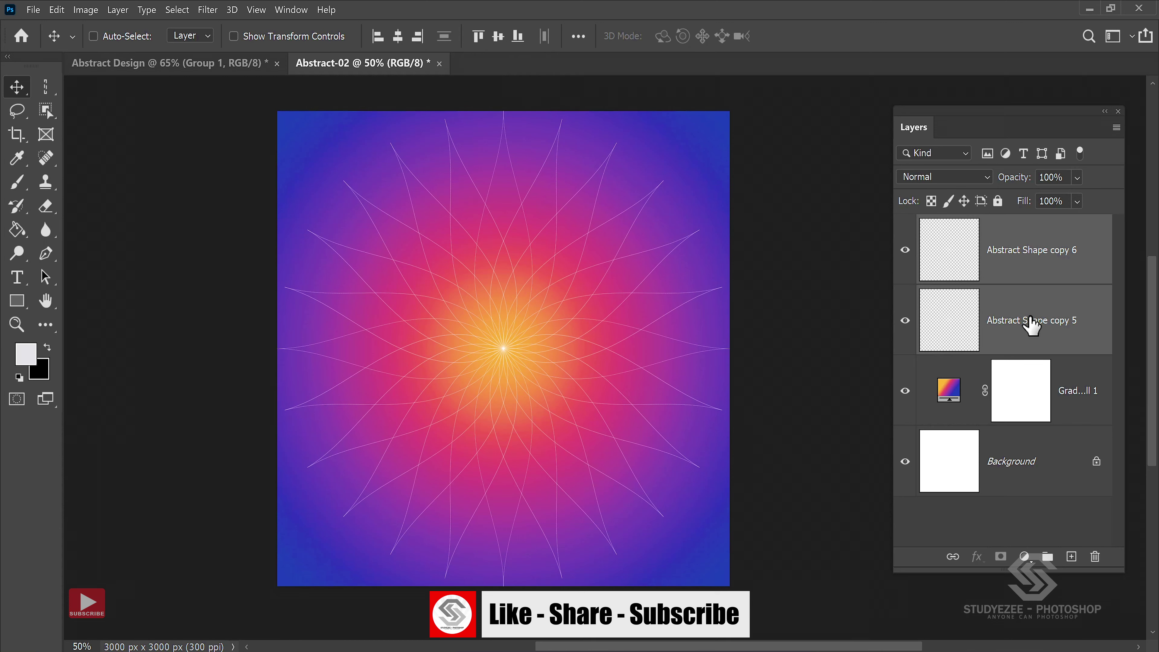
key(ctrl)
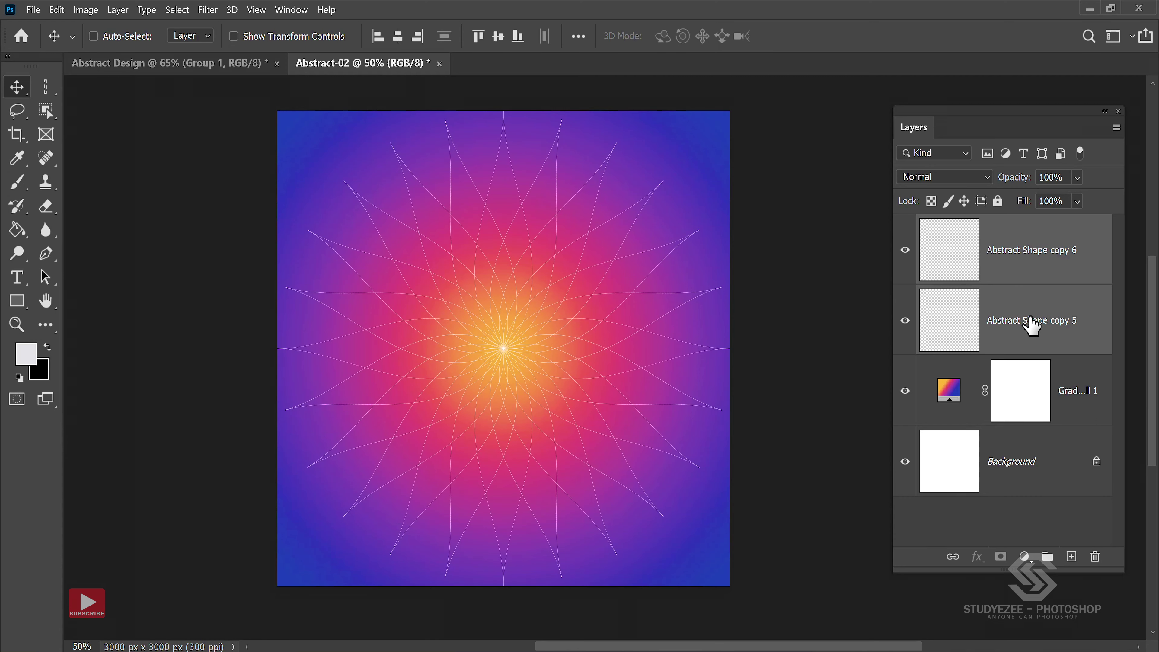
right_click(1032, 325)
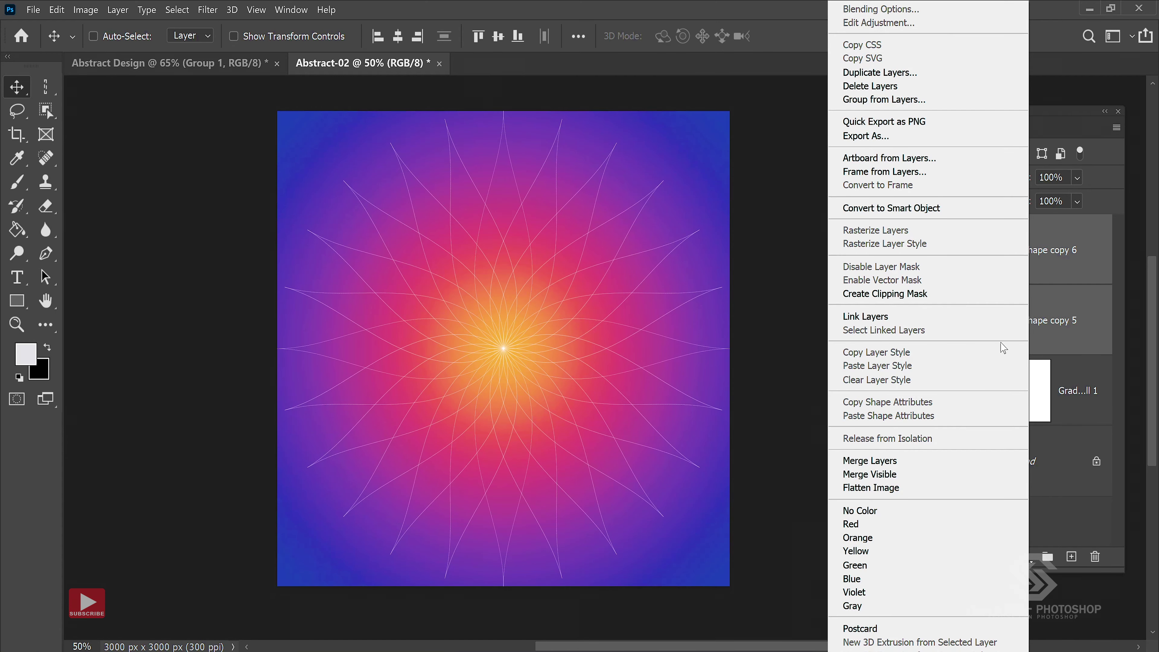
click(875, 461)
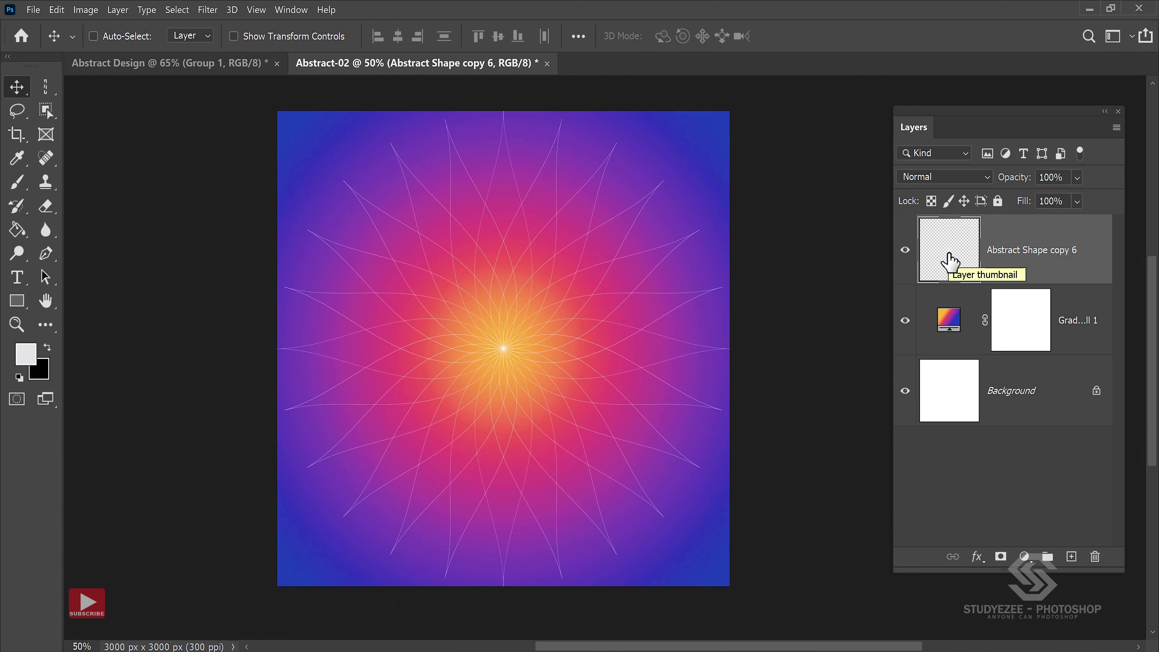